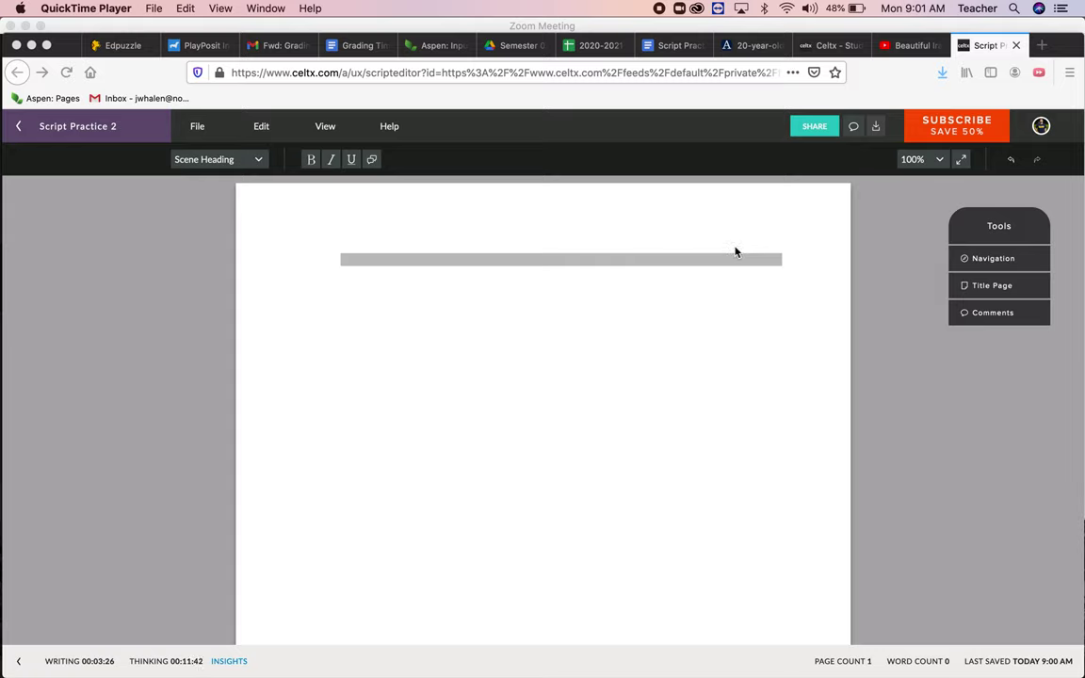
Review the Script Practice Observations notes, highlighting the INT. KITCHEN - DAY example and the camera-movements rule
{"action": "left_click", "coordinate": [662, 50]}
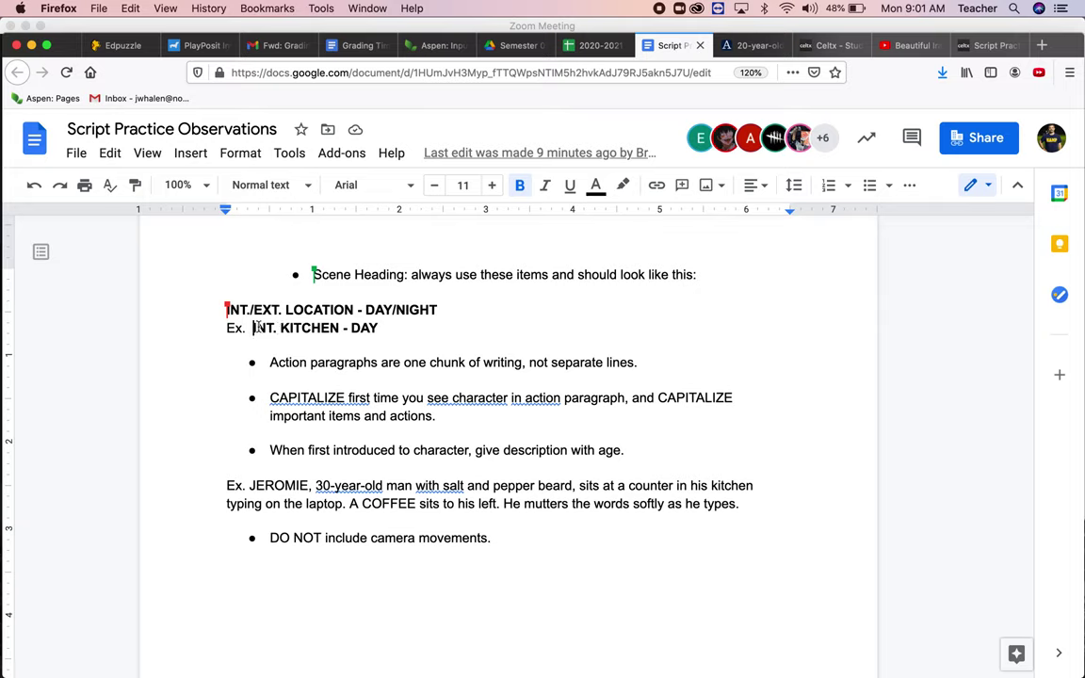
{"action": "left_click_drag", "start_coordinate": [252, 328], "coordinate": [378, 329]}
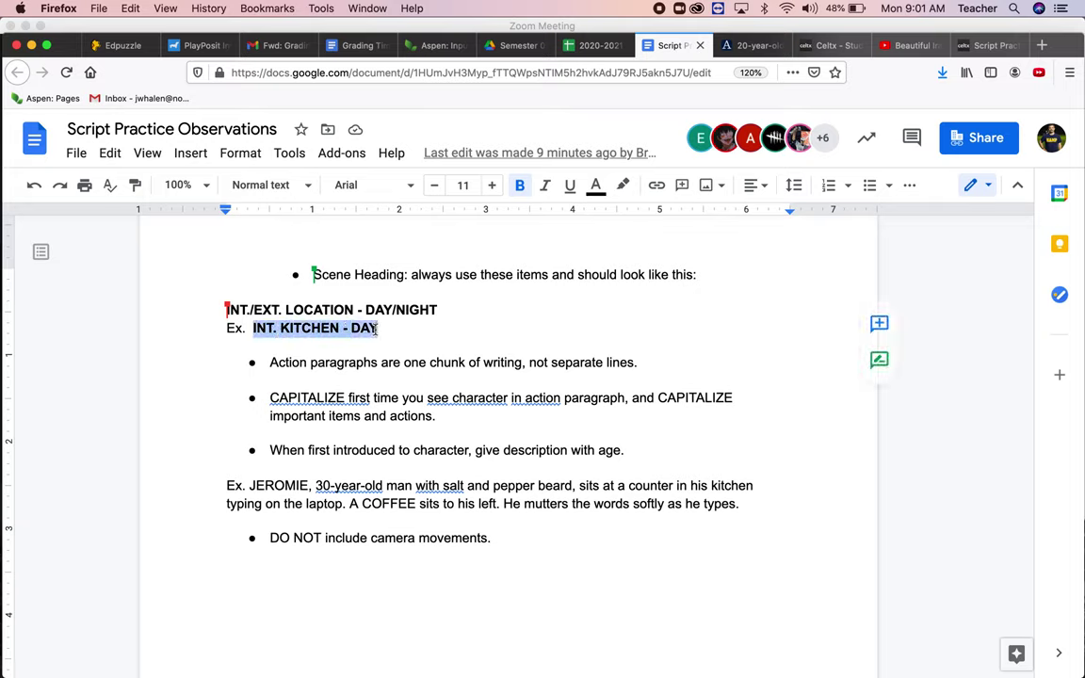
{"action": "left_click", "coordinate": [352, 346]}
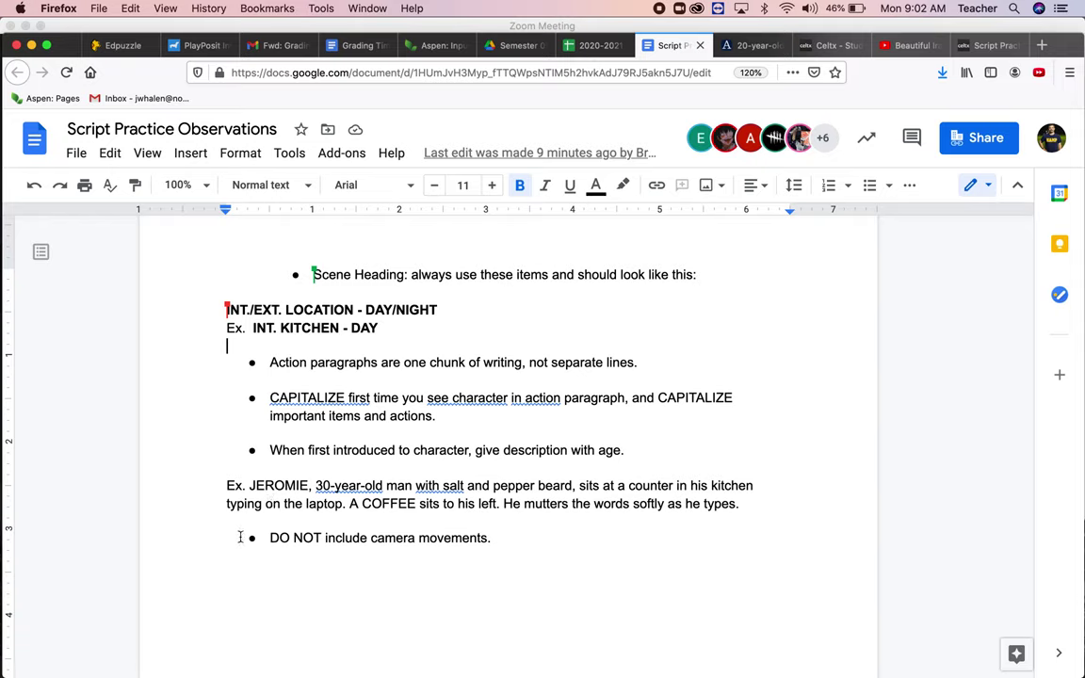
{"action": "left_click_drag", "start_coordinate": [268, 538], "coordinate": [491, 539]}
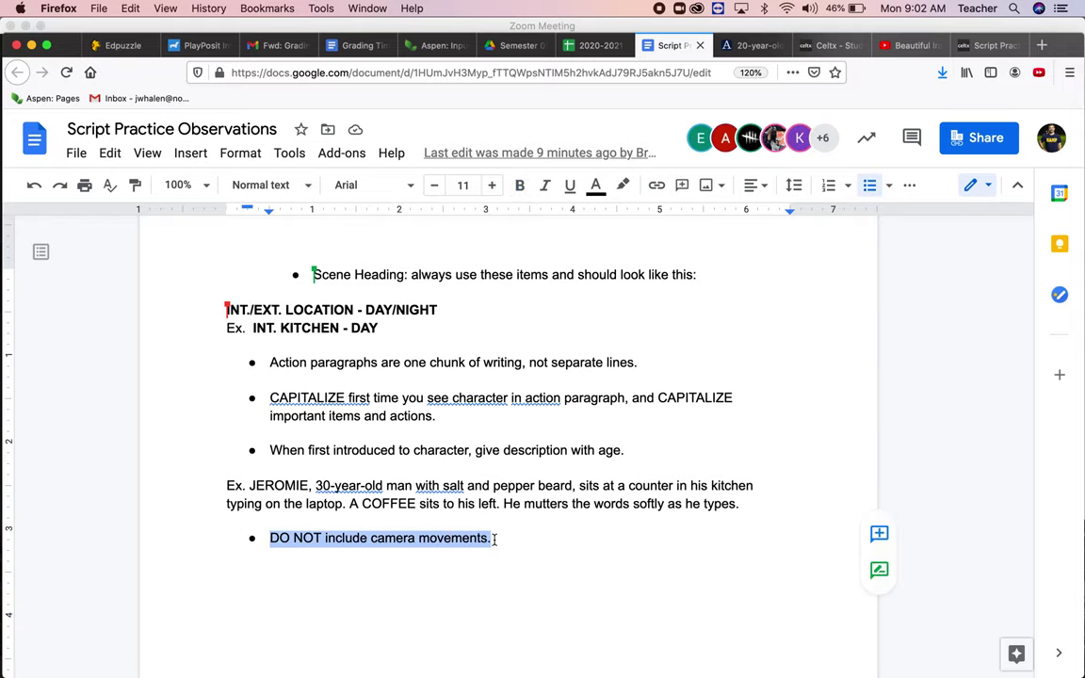
{"action": "left_click", "coordinate": [492, 539]}
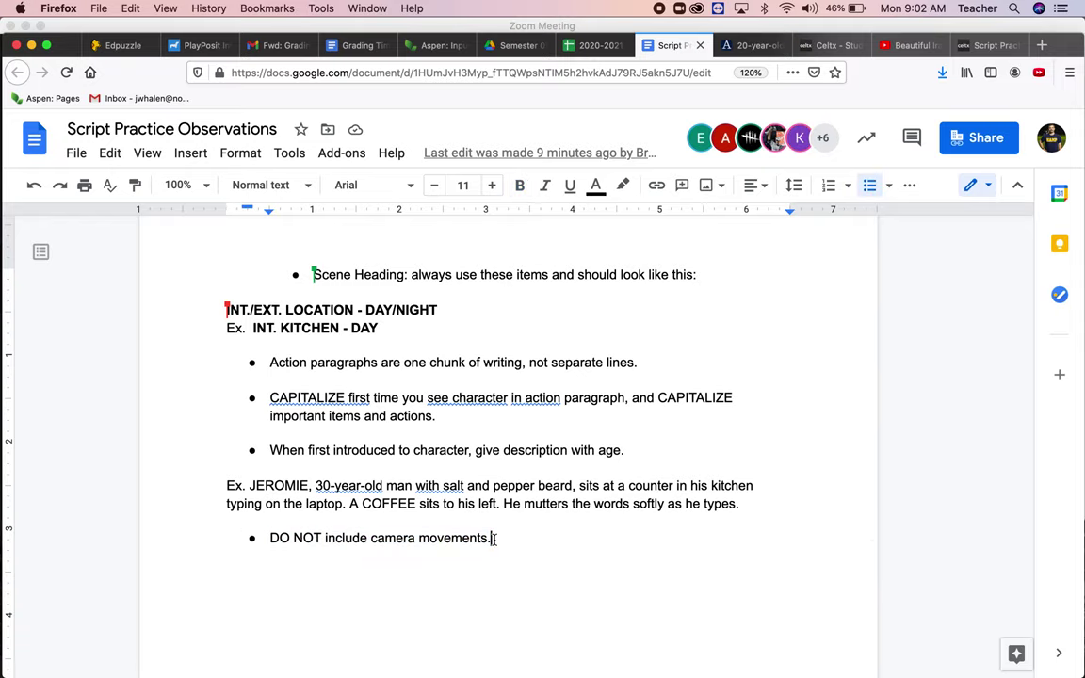
{"action": "left_click", "coordinate": [909, 47]}
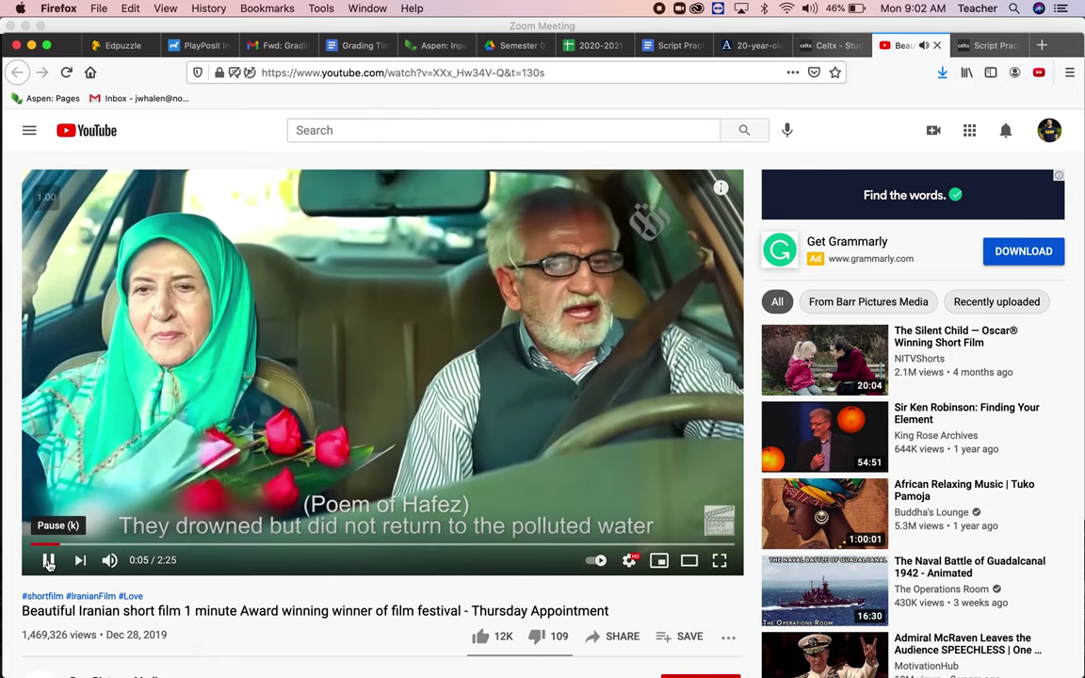
Pause the film at 0:06 on the opening poem subtitle and return to the Script Practice 2 script
{"action": "left_click", "coordinate": [49, 562]}
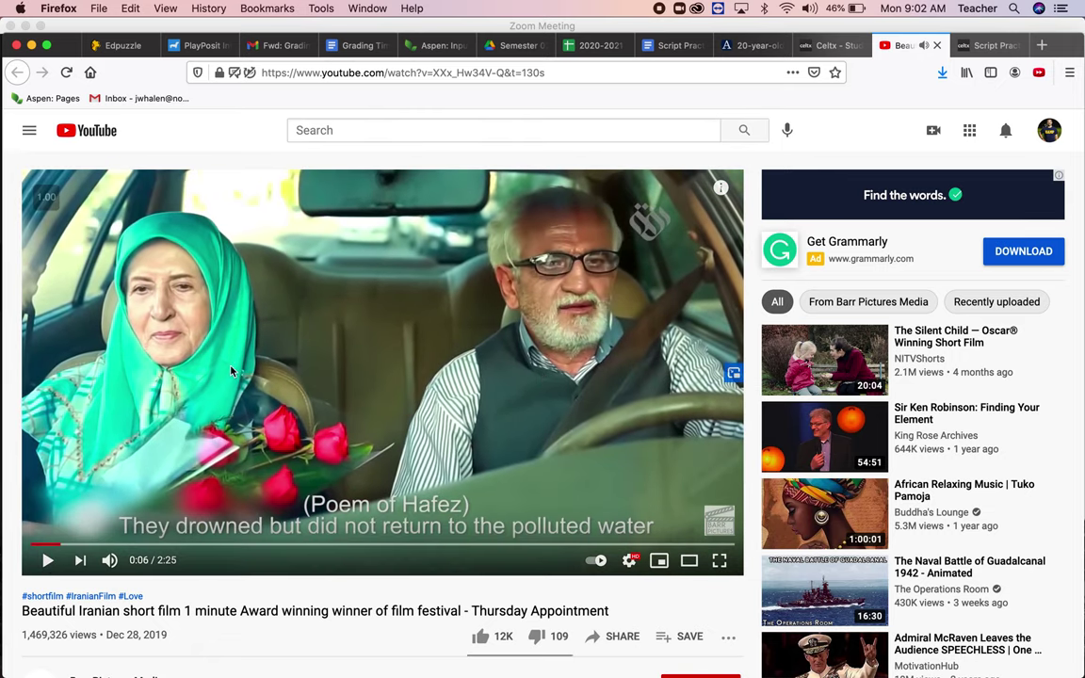
{"action": "left_click", "coordinate": [829, 47]}
{"action": "left_click", "coordinate": [909, 45]}
{"action": "left_click", "coordinate": [983, 47]}
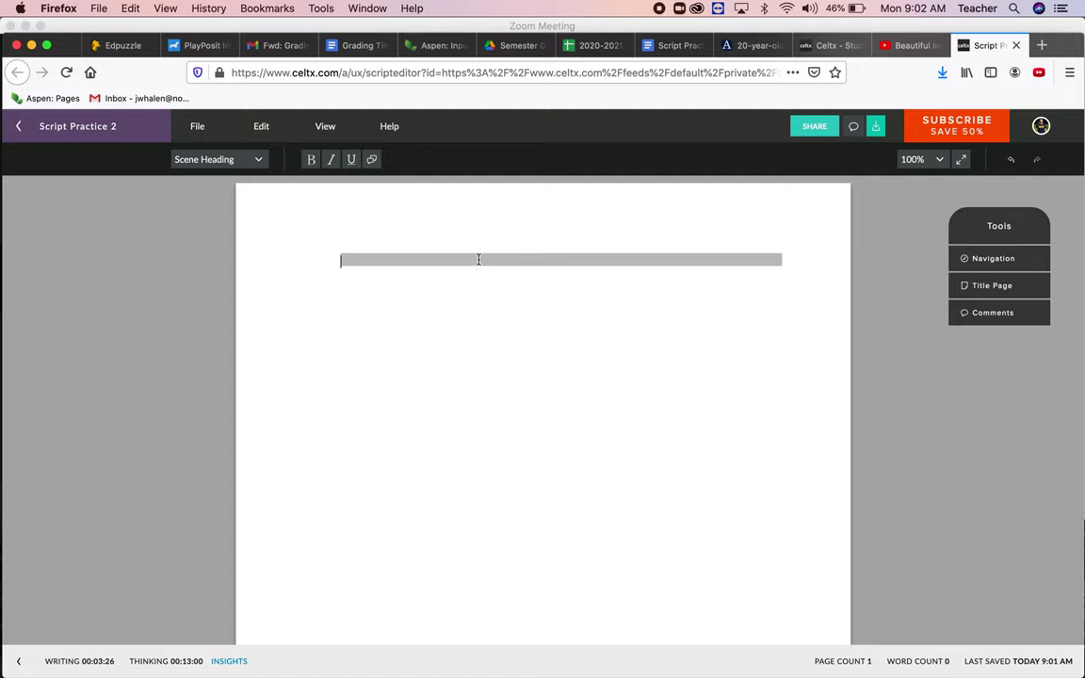
Write the INT. CAR - DAY heading and an action line about the 80-year-old MAN driving a WOMAN with FLOWERS
{"action": "type", "text": "INT."}
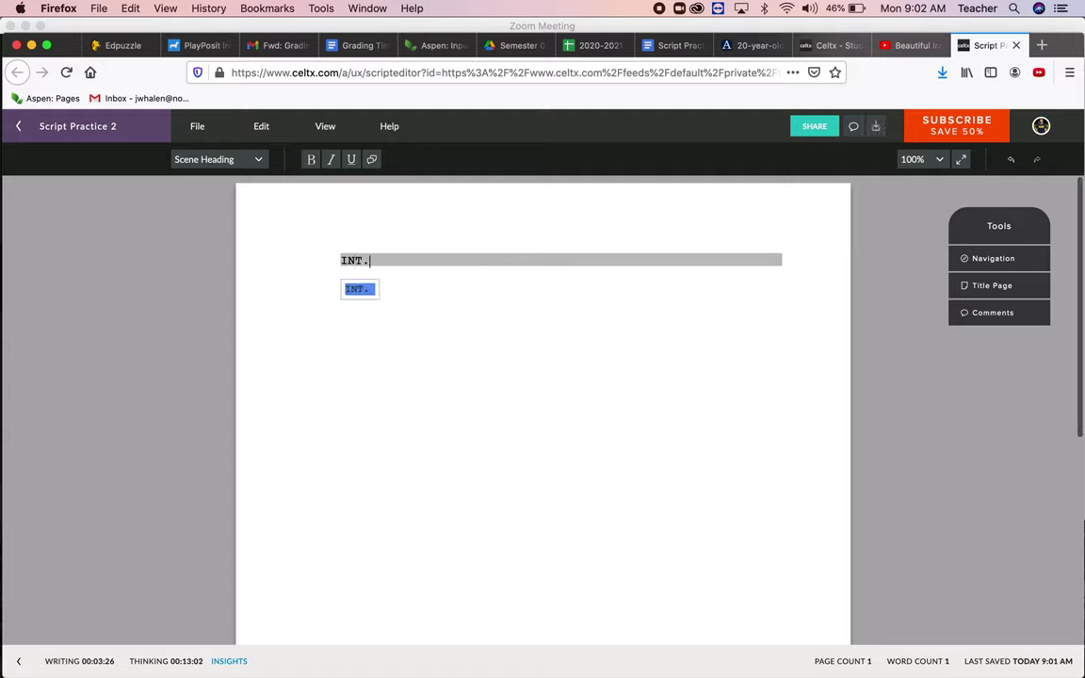
{"action": "type", "text": " CAR"}
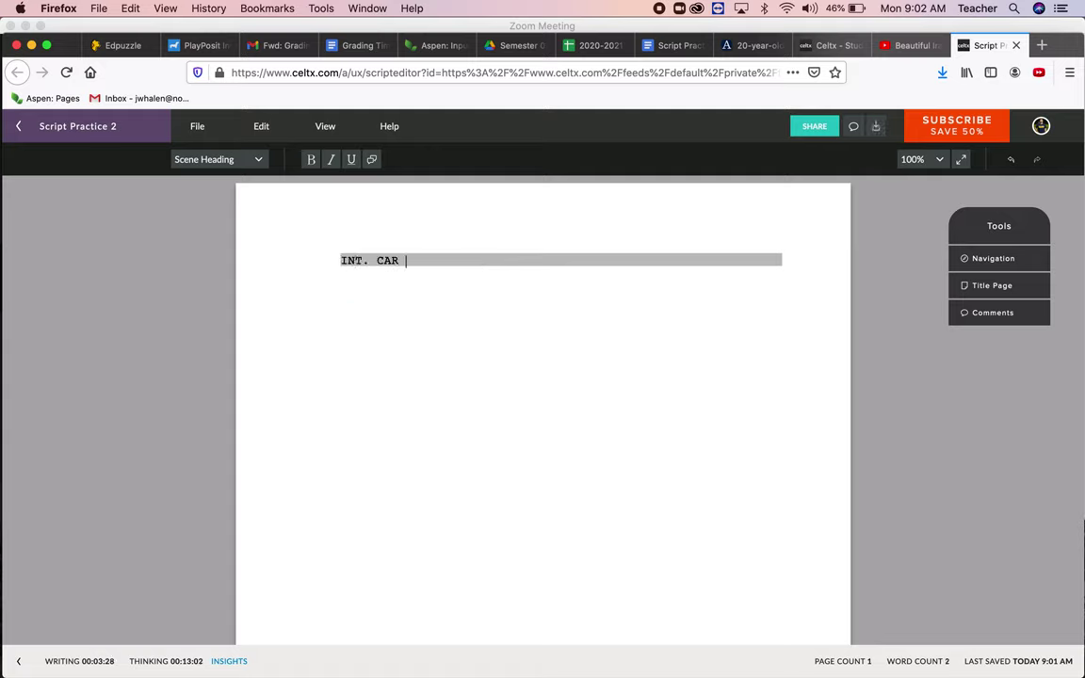
{"action": "type", "text": " - DAY"}
{"action": "key", "text": "Return"}
{"action": "type", "text": "A MAN"}
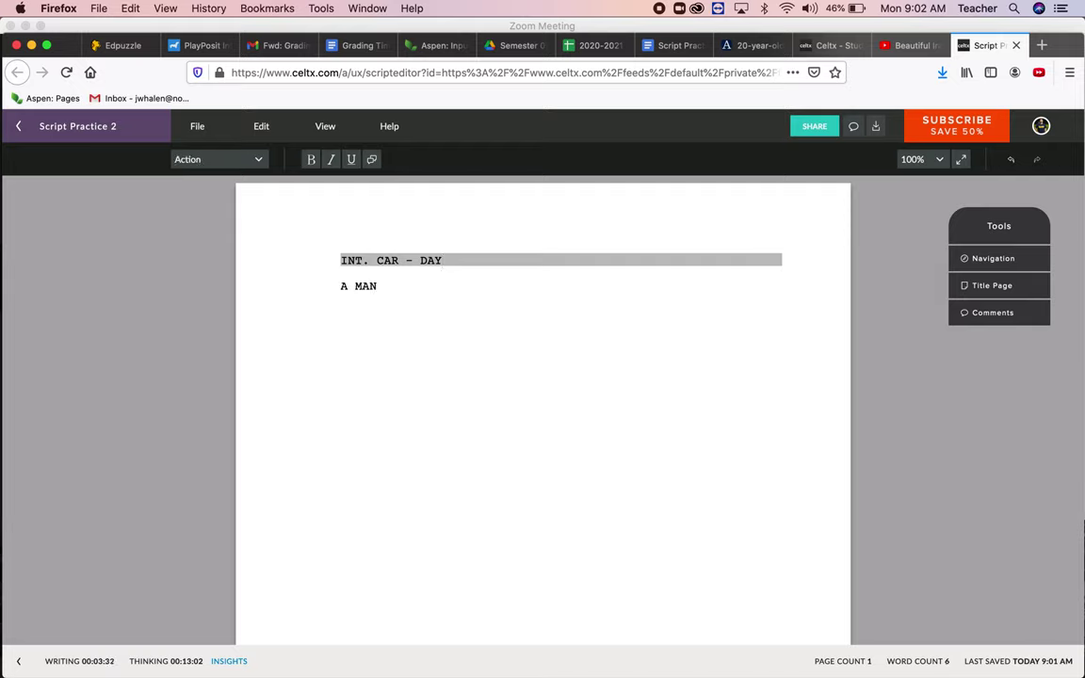
{"action": "type", "text": ", 80 years old in a swe"}
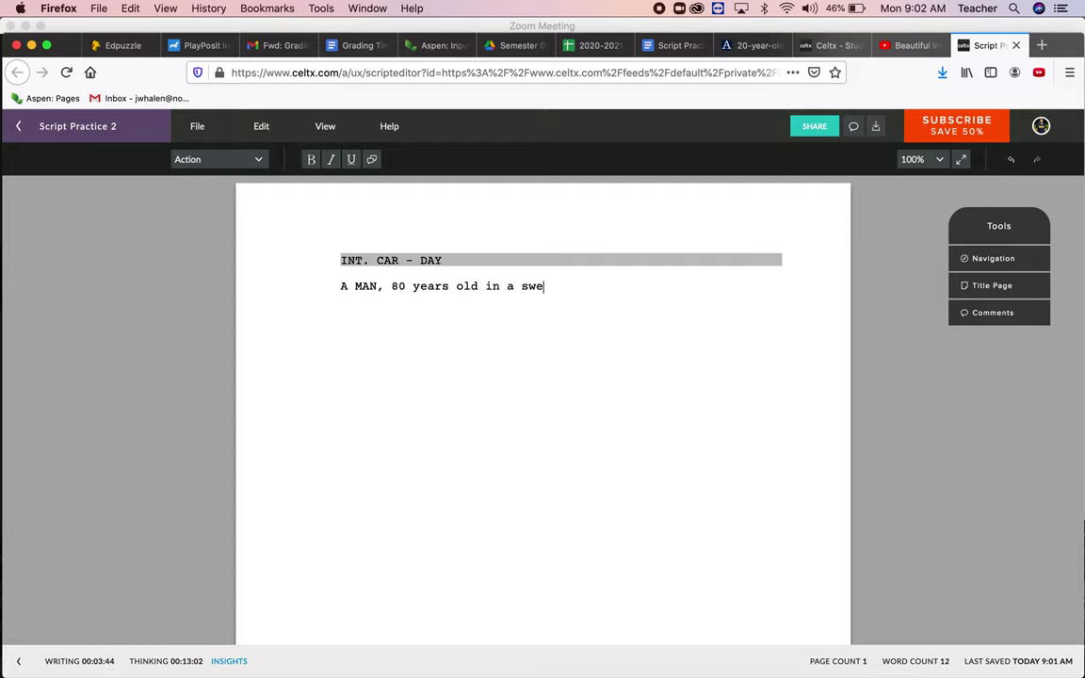
{"action": "type", "text": "ater and glasses, "}
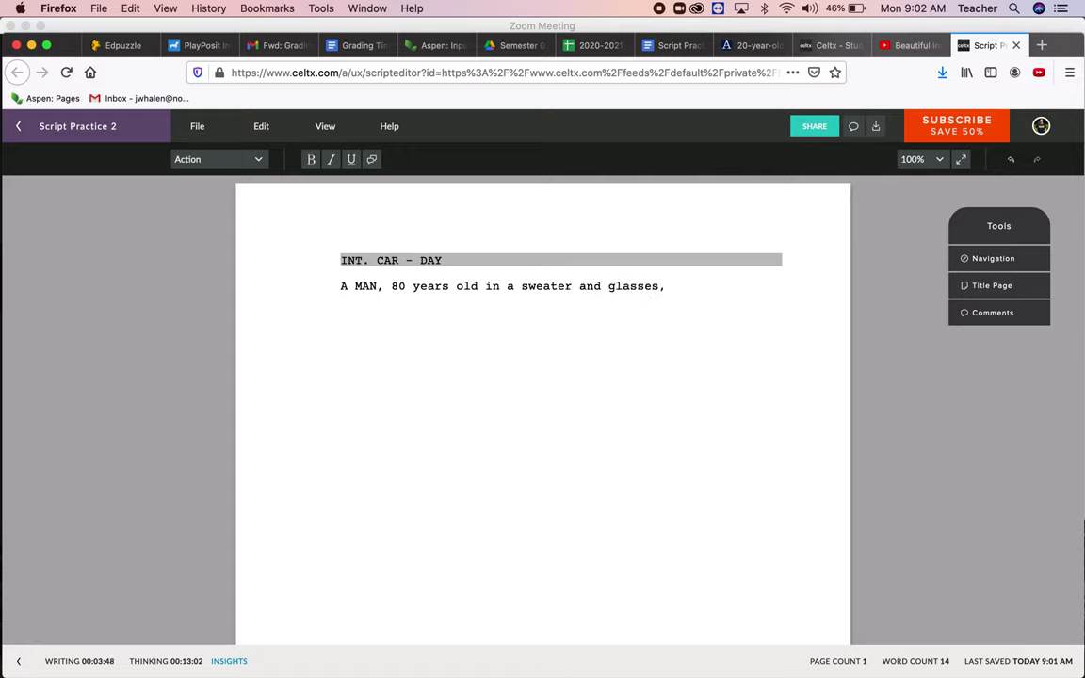
{"action": "type", "text": "drives a WOMAN, similar age"}
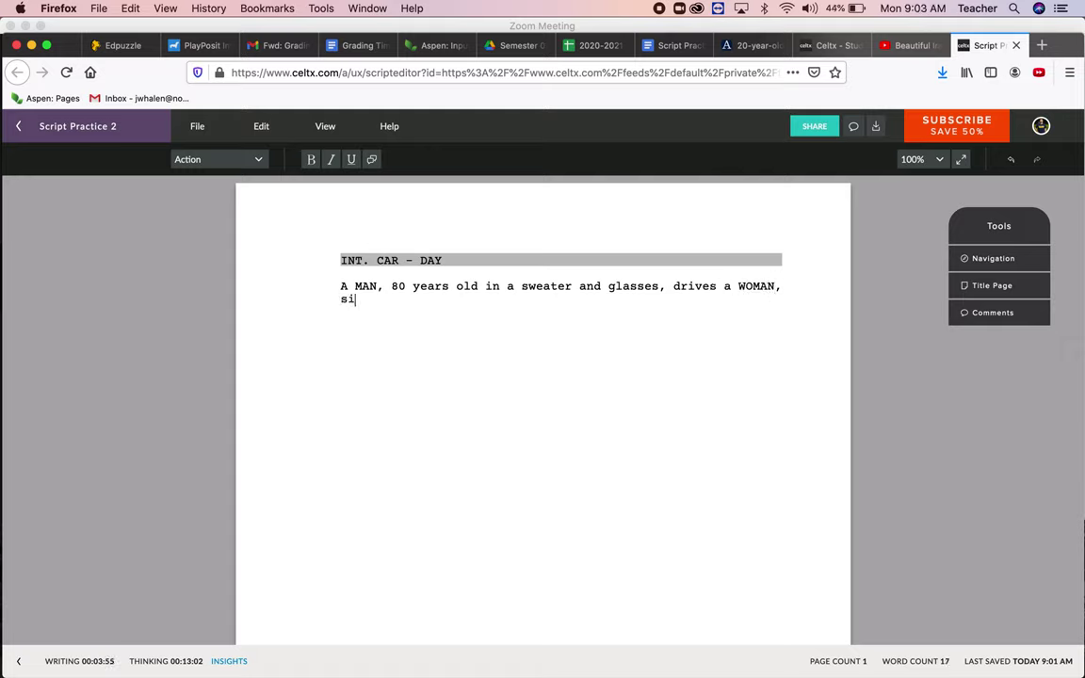
{"action": "type", "text": " in "}
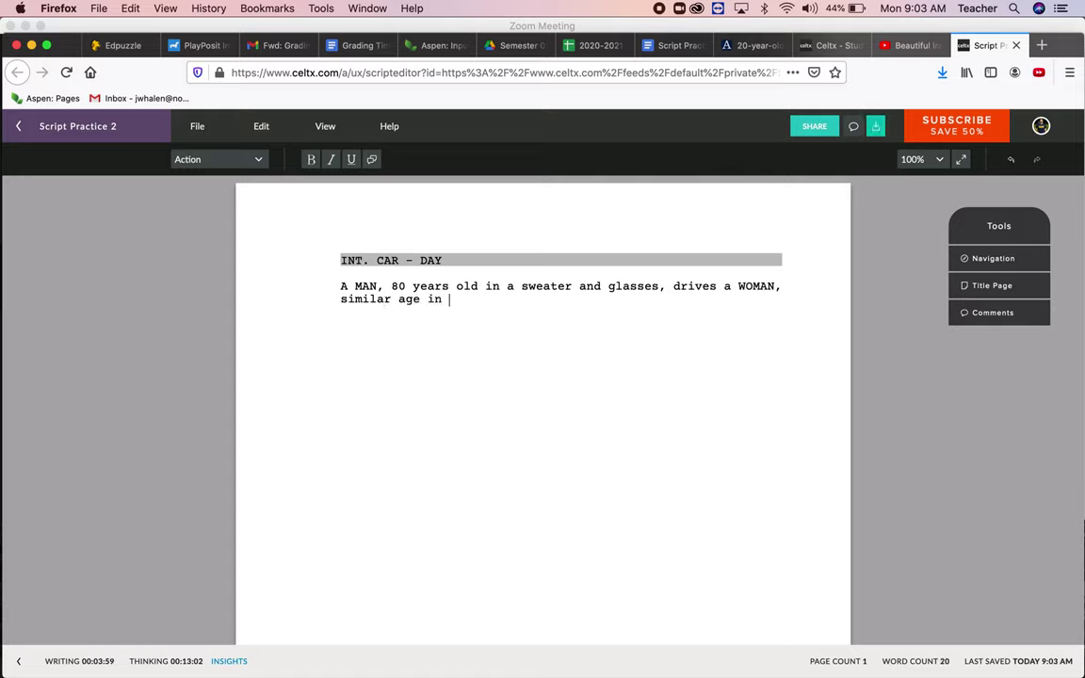
{"action": "type", "text": "turq"}
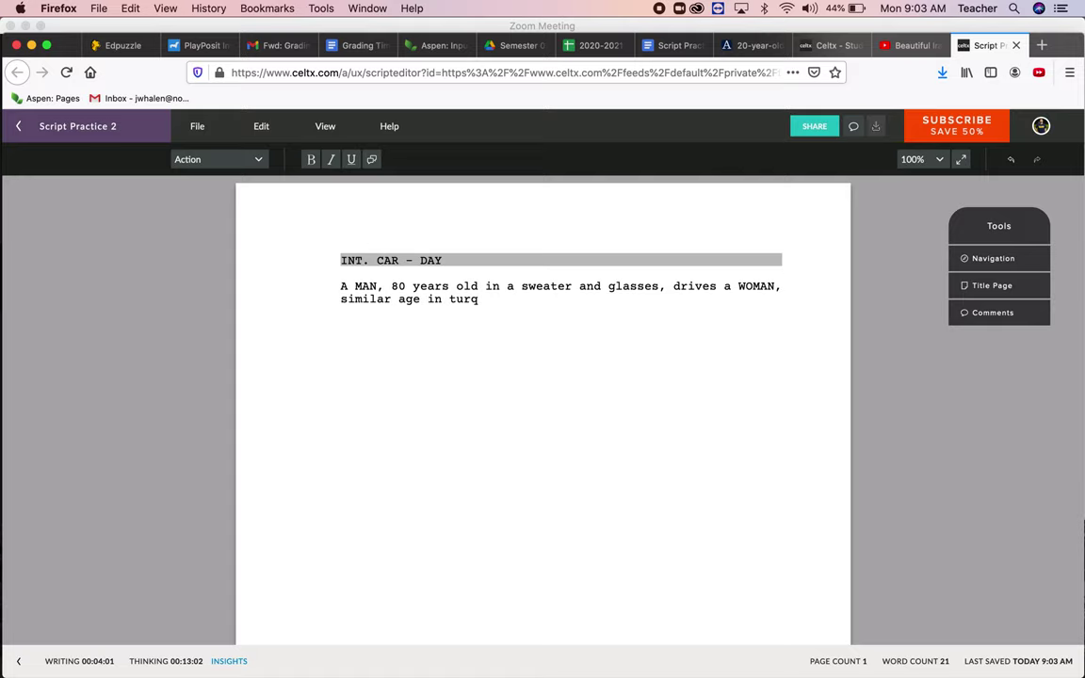
{"action": "type", "text": "uoise dress, who carries"}
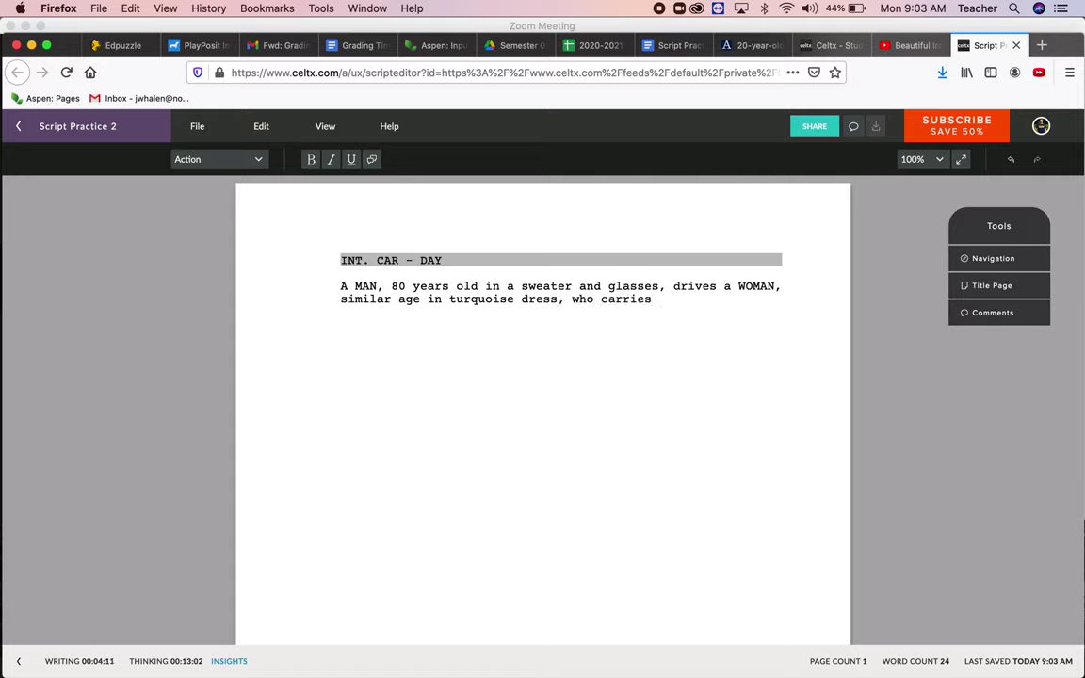
{"action": "type", "text": " a"}
{"action": "key", "text": "BackSpace"}
{"action": "type", "text": "FLOWERS in her lap."}
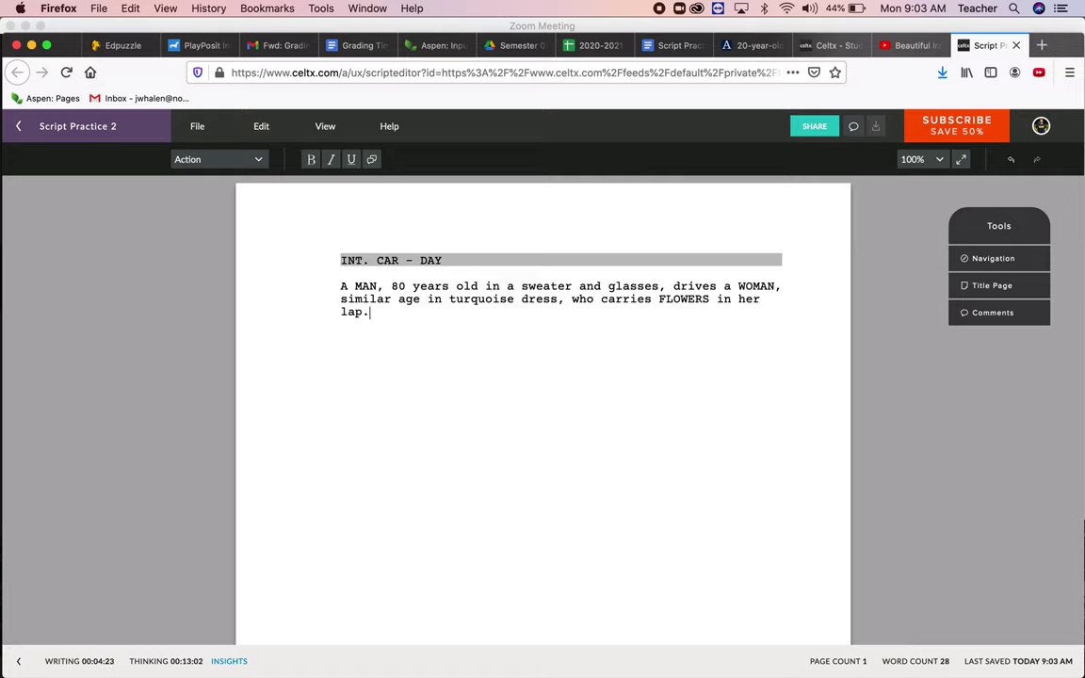
{"action": "type", "text": " The tw"}
{"action": "left_click", "coordinate": [908, 45]}
Play the film to 0:09, then end the action paragraph with 'recite poetry to one another.'
{"action": "left_click", "coordinate": [42, 569]}
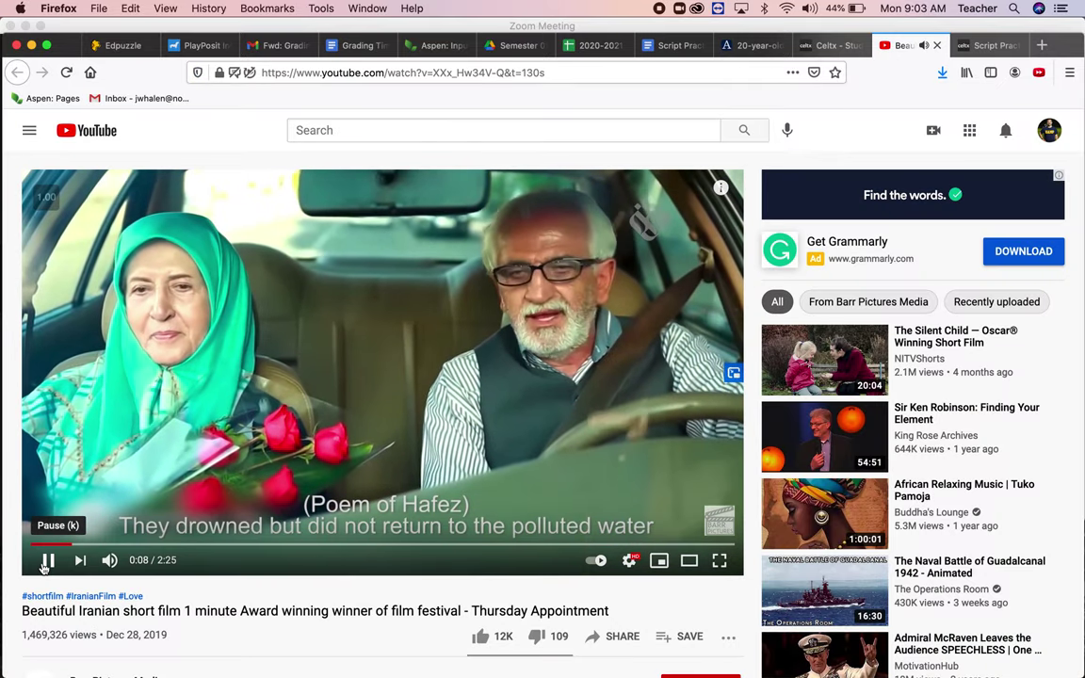
{"action": "left_click", "coordinate": [42, 569]}
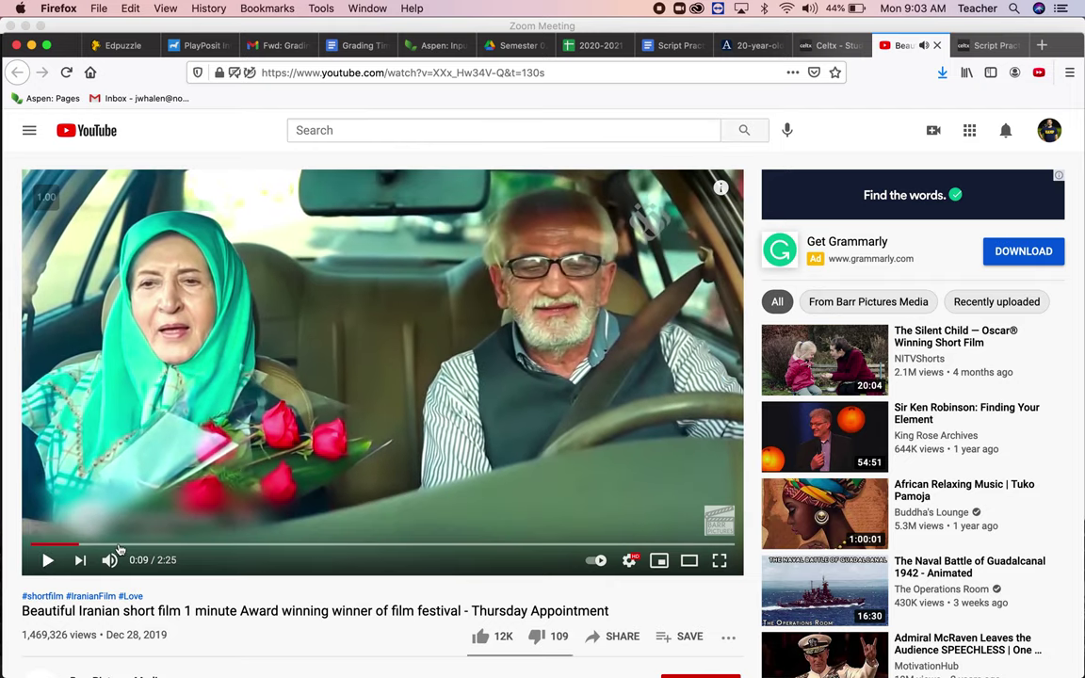
{"action": "left_click", "coordinate": [831, 44]}
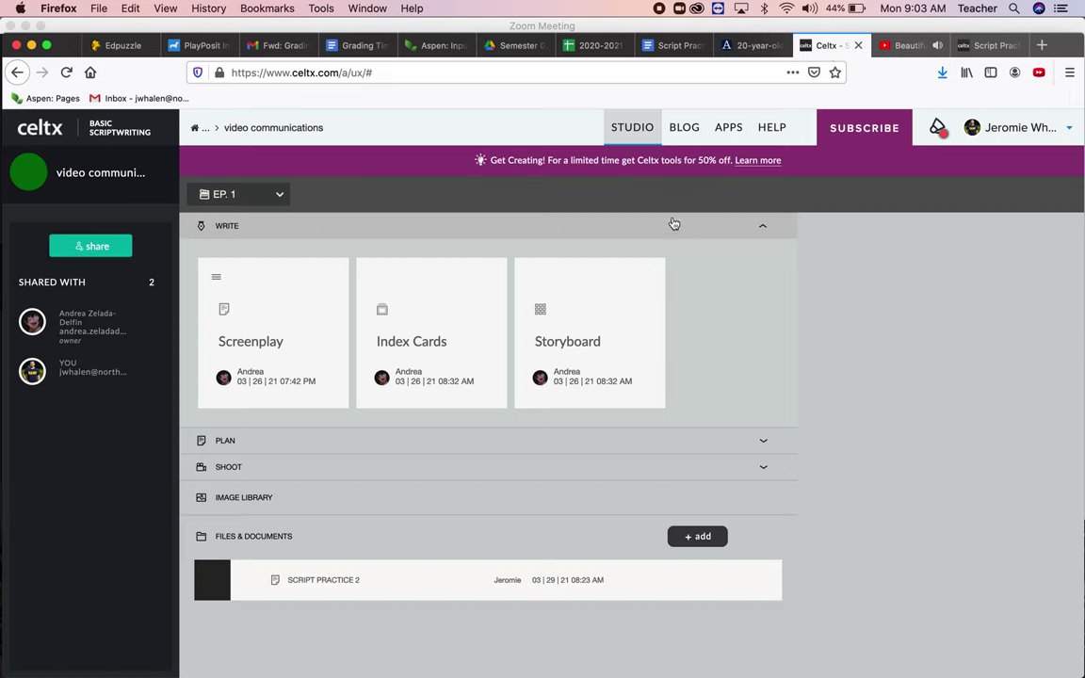
{"action": "key", "text": "ctrl+Tab"}
{"action": "key", "text": "ctrl+Tab"}
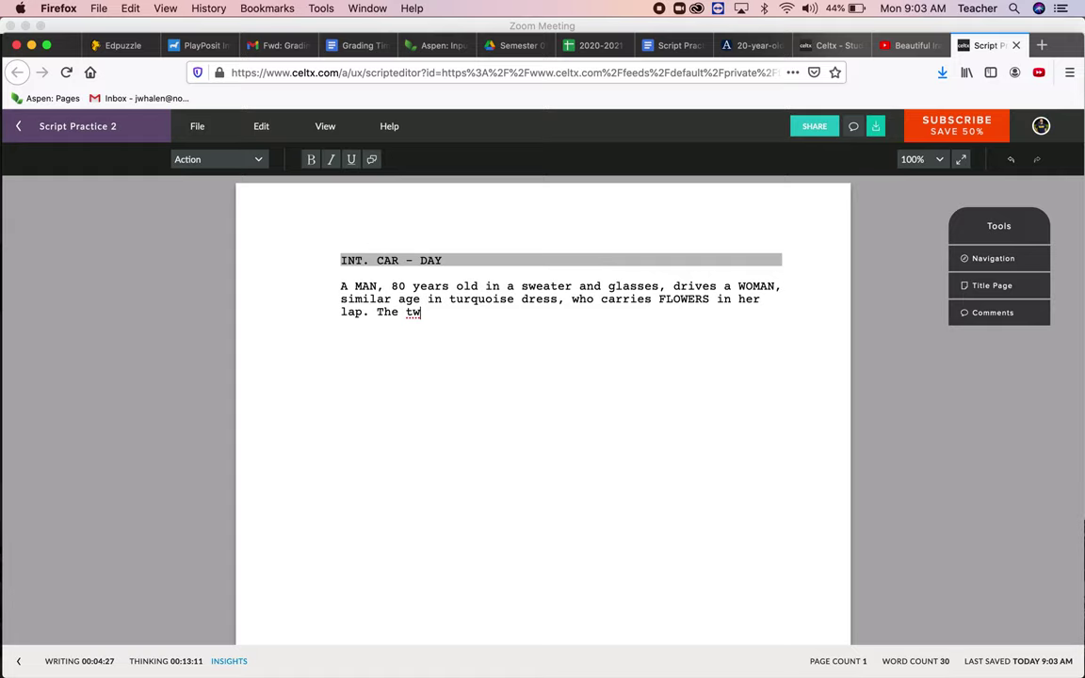
{"action": "type", "text": "o recite poetry"}
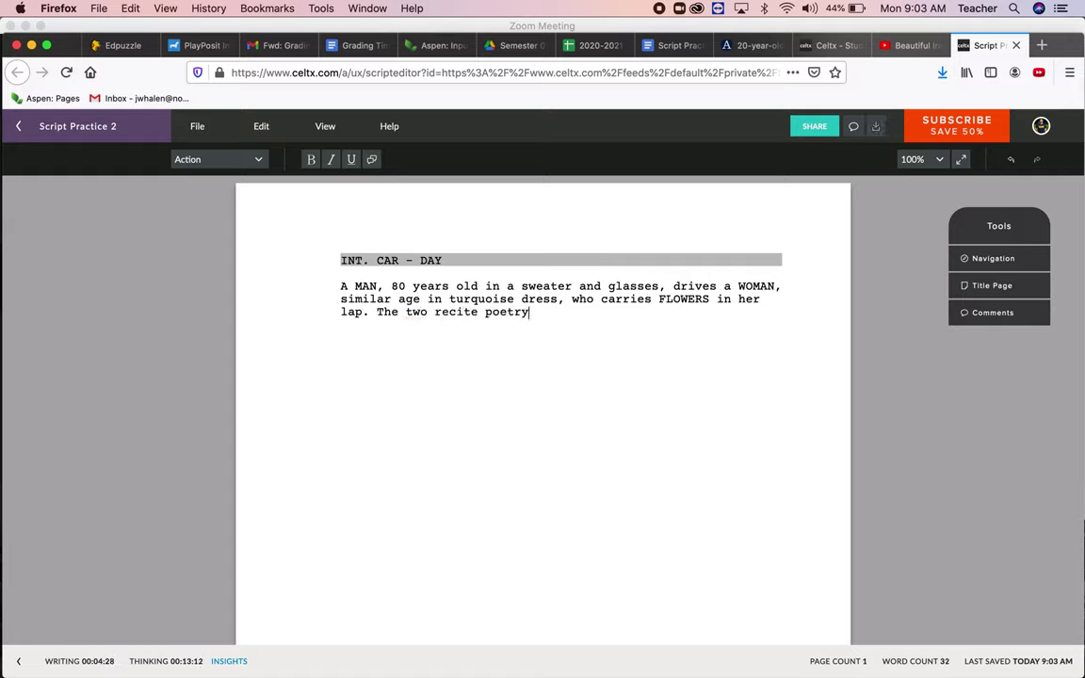
{"action": "type", "text": " to one another."}
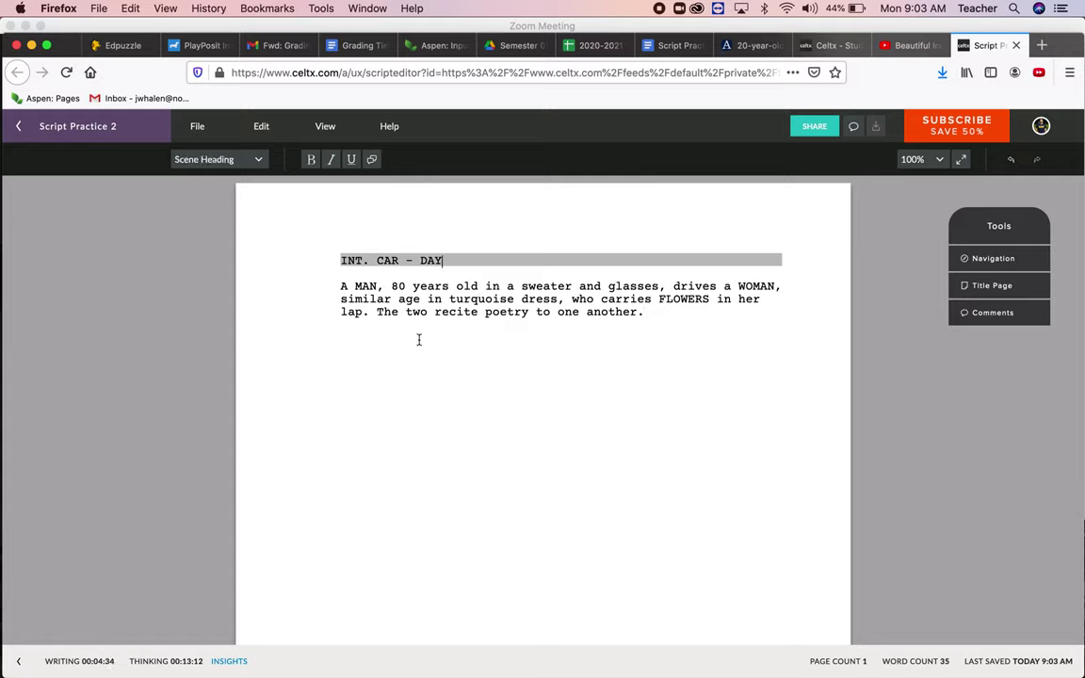
{"action": "left_click", "coordinate": [356, 335]}
Add a MAN character cue on the new line
{"action": "left_click", "coordinate": [205, 158]}
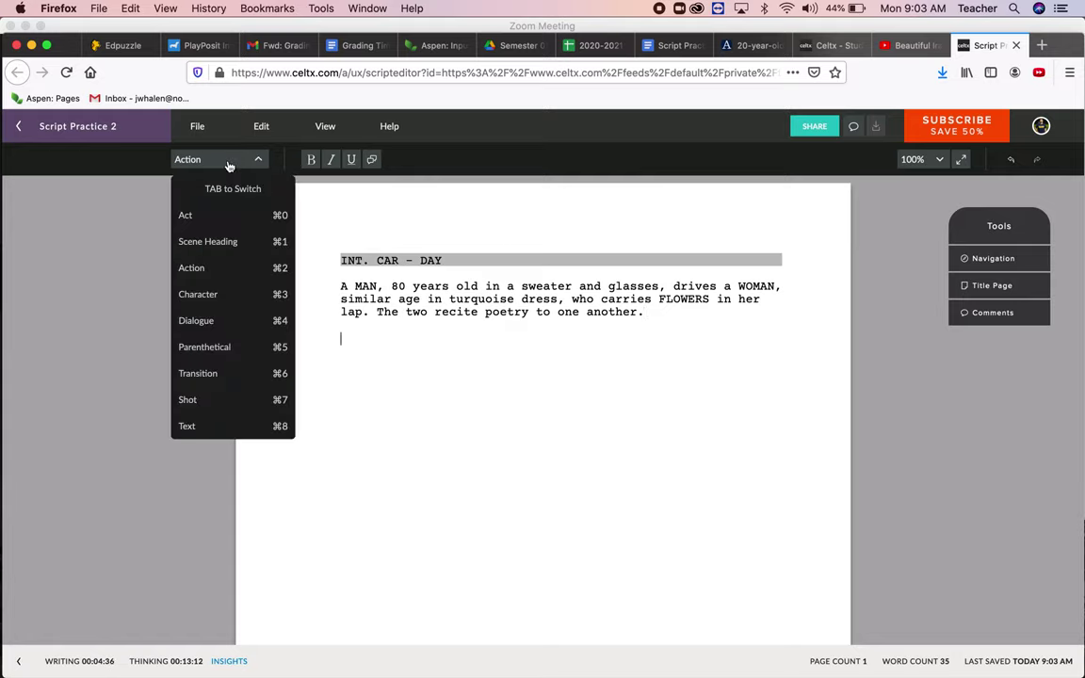
{"action": "left_click", "coordinate": [226, 297]}
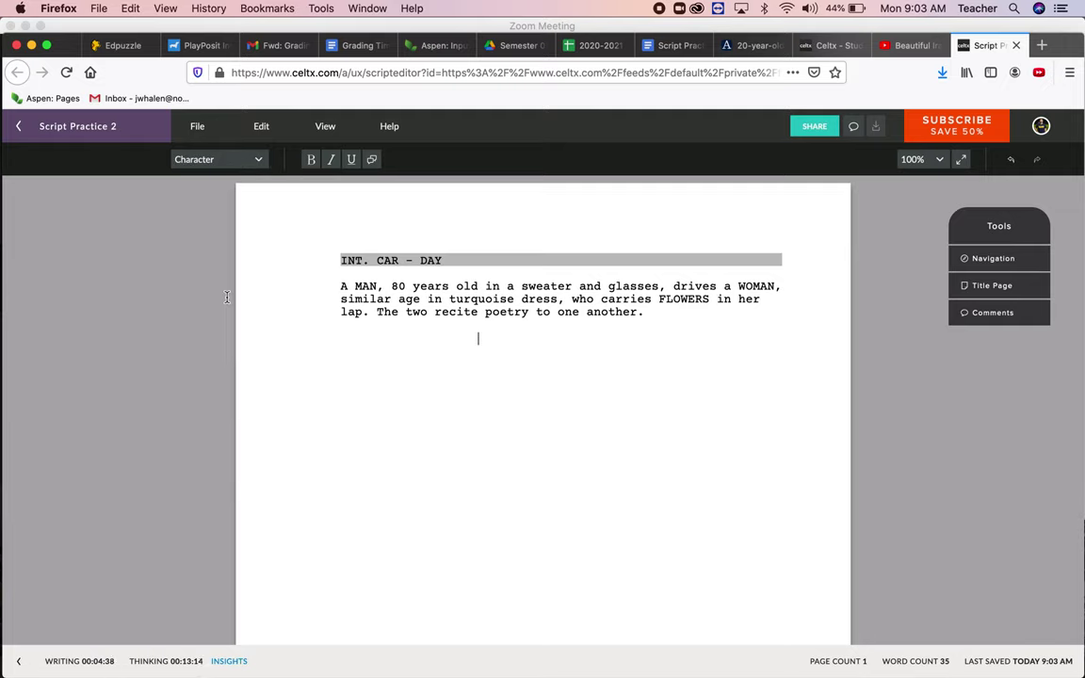
{"action": "type", "text": "MAN"}
{"action": "key", "text": "Return"}
Give MAN the dialogue 'The lovers souls acquainted in this deep sea.' from the film subtitle
{"action": "left_click", "coordinate": [904, 44]}
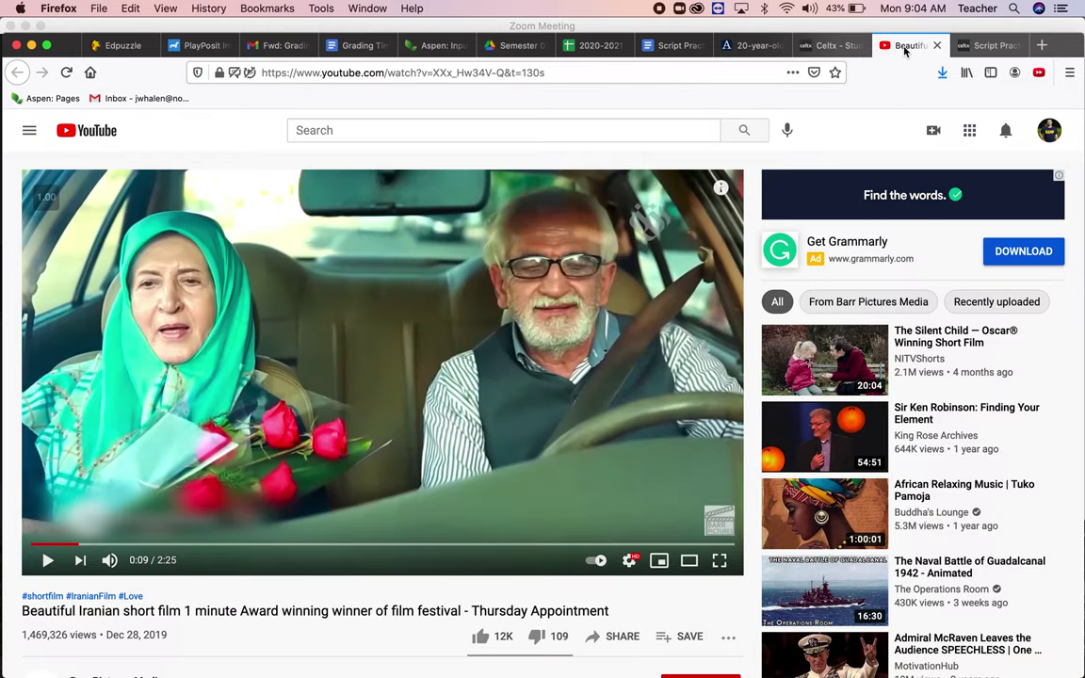
{"action": "left_click", "coordinate": [31, 544]}
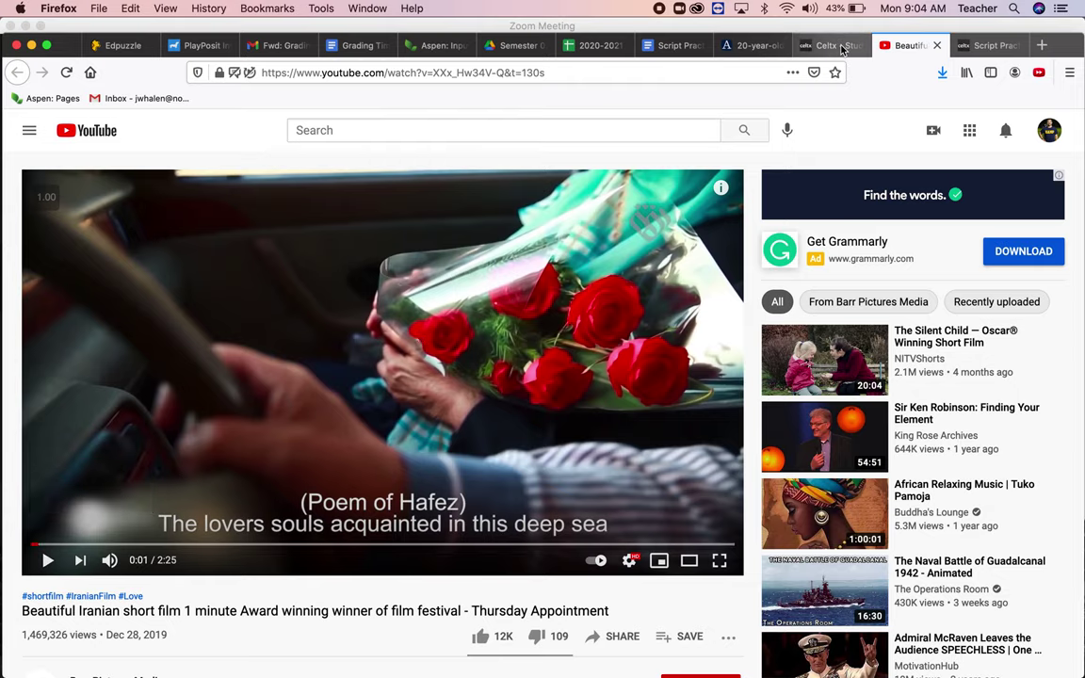
{"action": "left_click", "coordinate": [841, 47]}
{"action": "left_click", "coordinate": [999, 44]}
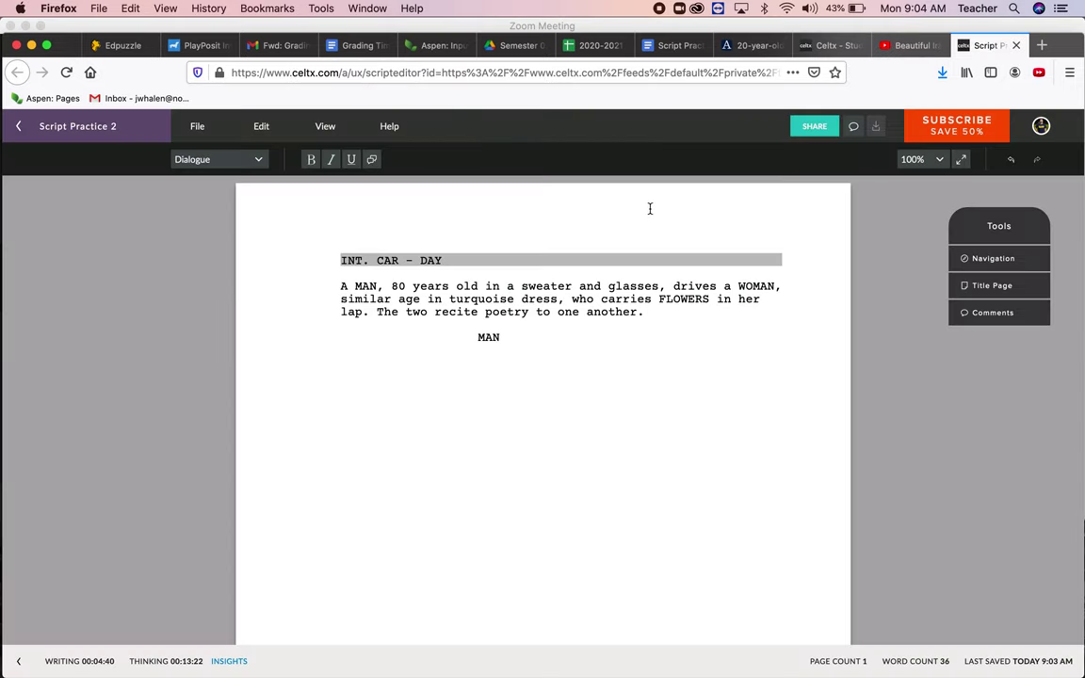
{"action": "type", "text": "The lovers souls acquainted in t"}
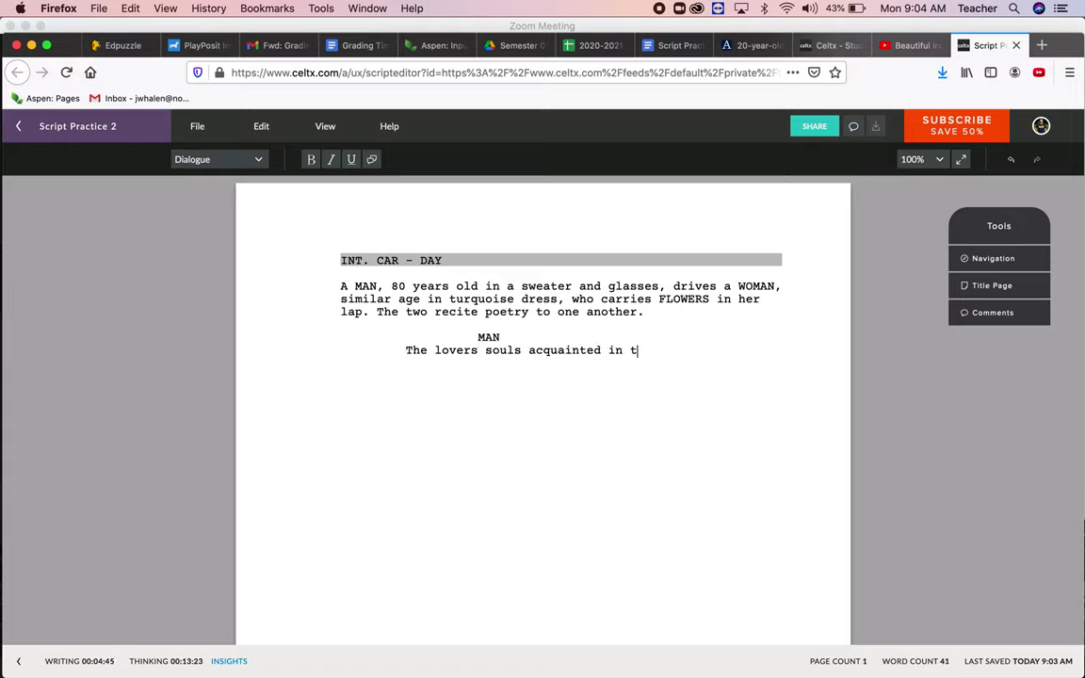
{"action": "type", "text": "his deep sea"}
{"action": "left_click", "coordinate": [909, 45]}
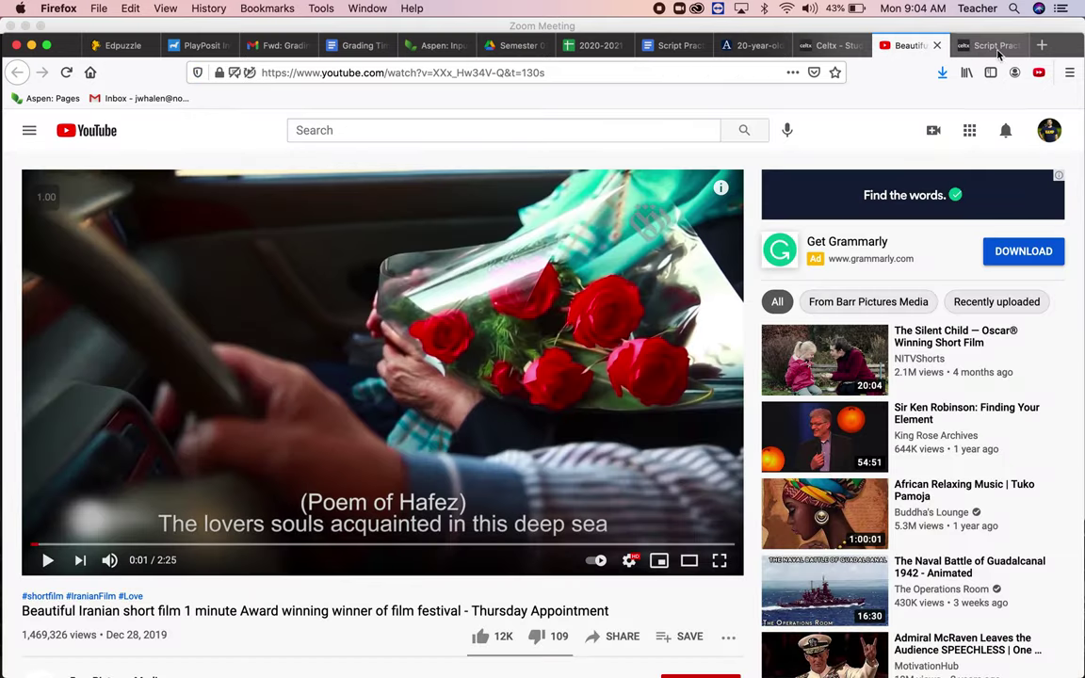
{"action": "left_click", "coordinate": [1002, 53]}
{"action": "type", "text": "."}
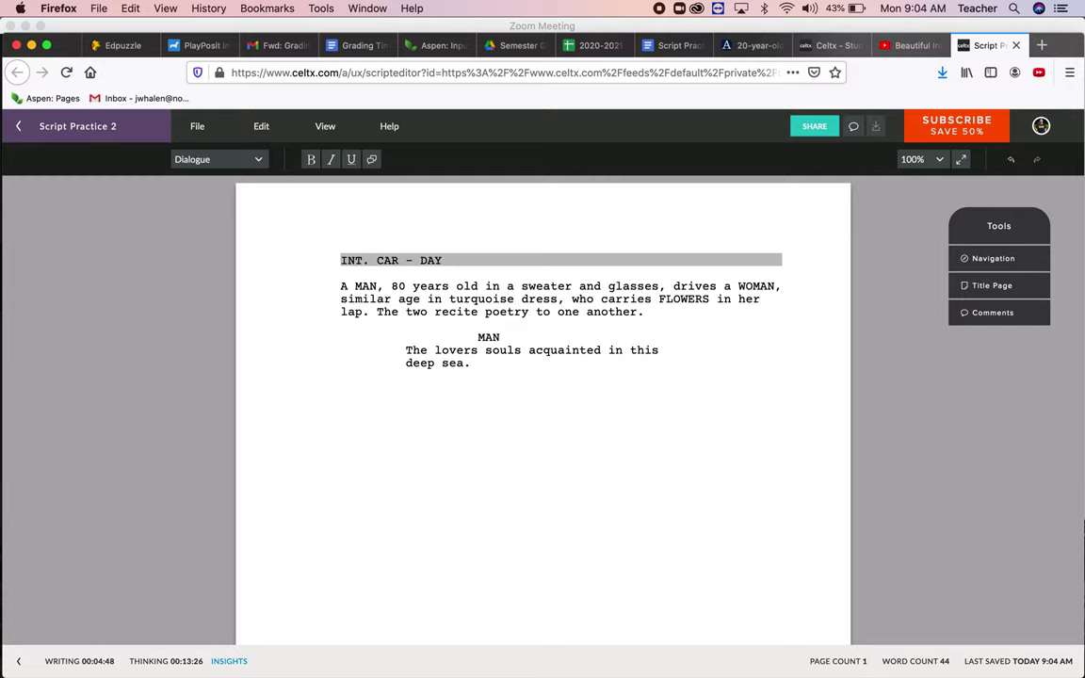
Start a WOMAN character cue below MAN's dialogue
{"action": "key", "text": "Return"}
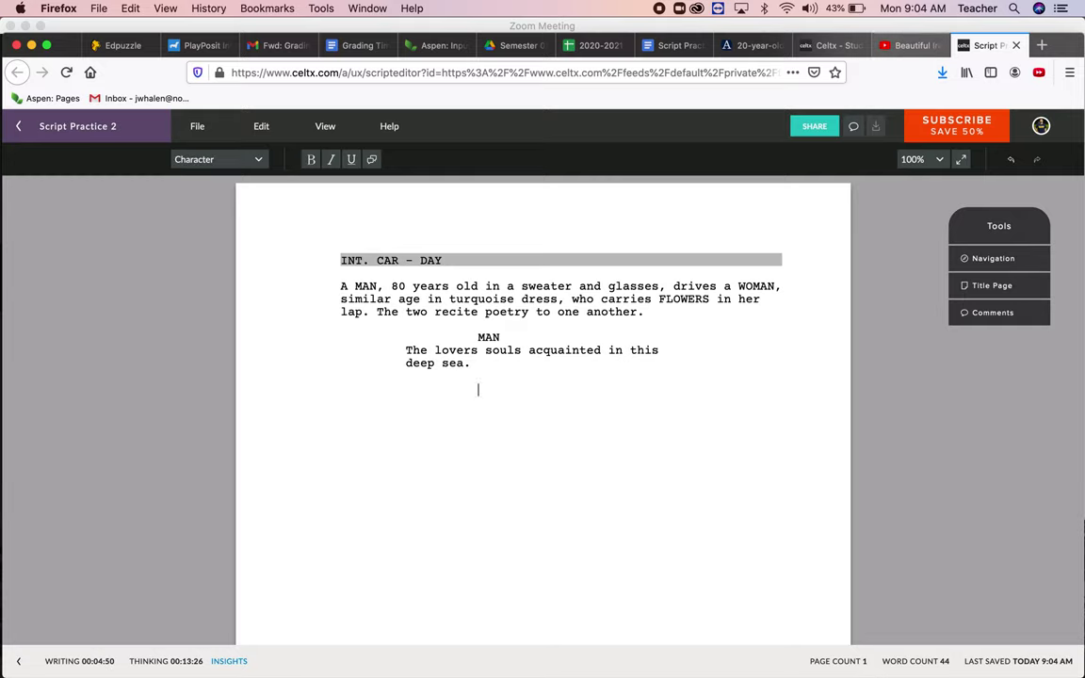
{"action": "type", "text": "WOMA"}
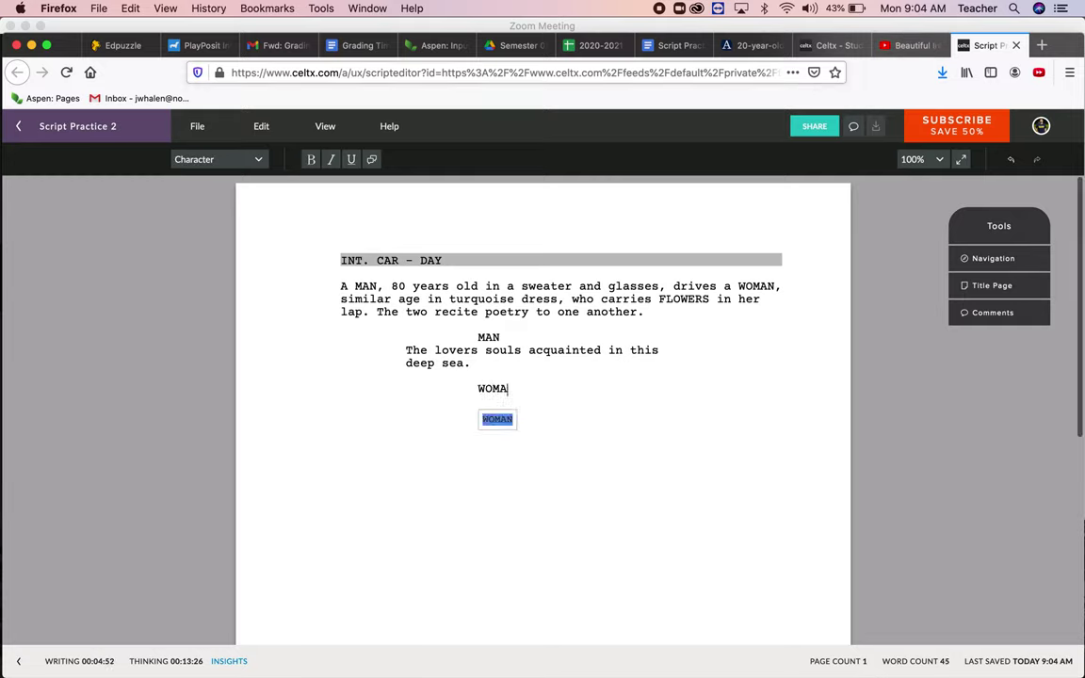
{"action": "type", "text": "N"}
{"action": "left_click", "coordinate": [909, 47]}
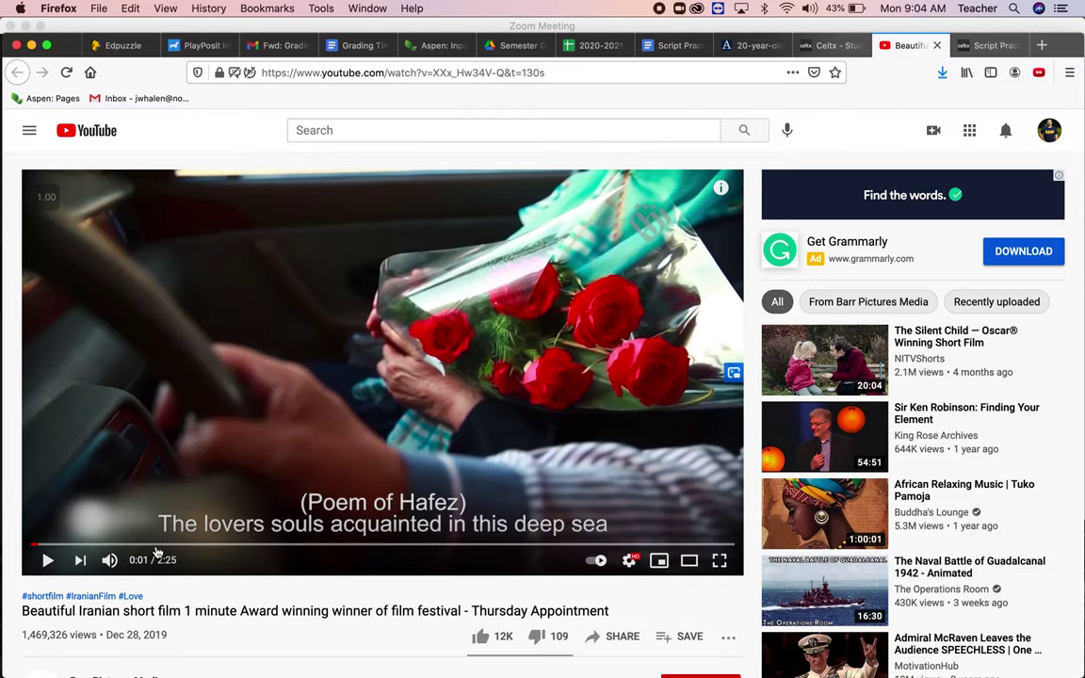
Play the film from 0:05 and pause it at 0:11 on the 'All night, in this hope' subtitle
{"action": "left_click", "coordinate": [57, 546]}
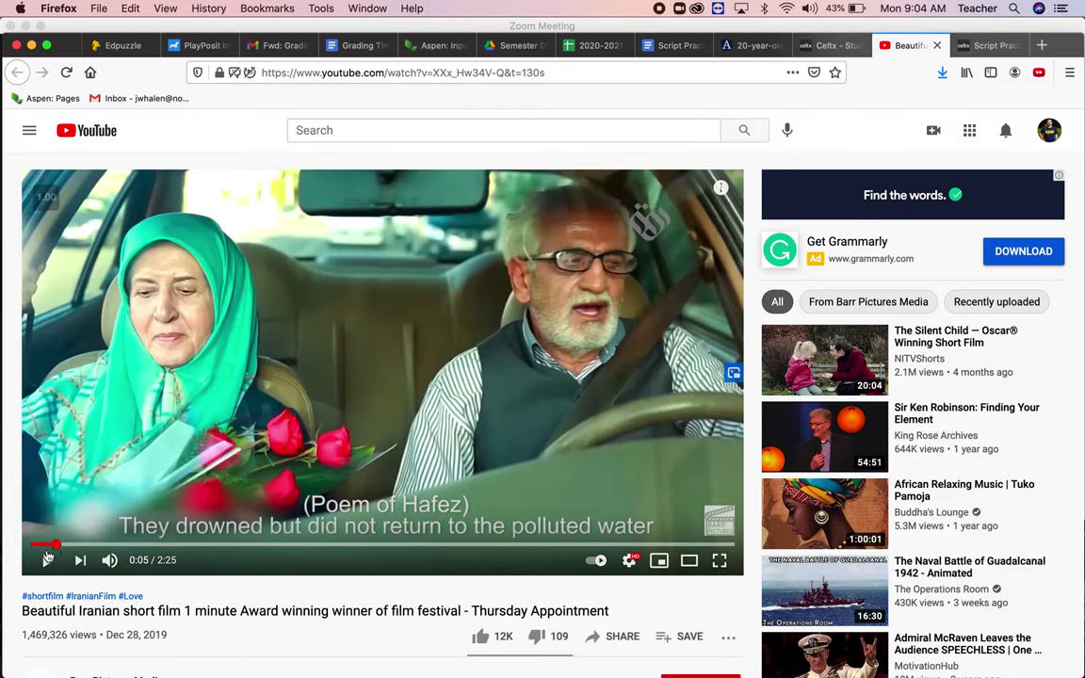
{"action": "left_click", "coordinate": [48, 560]}
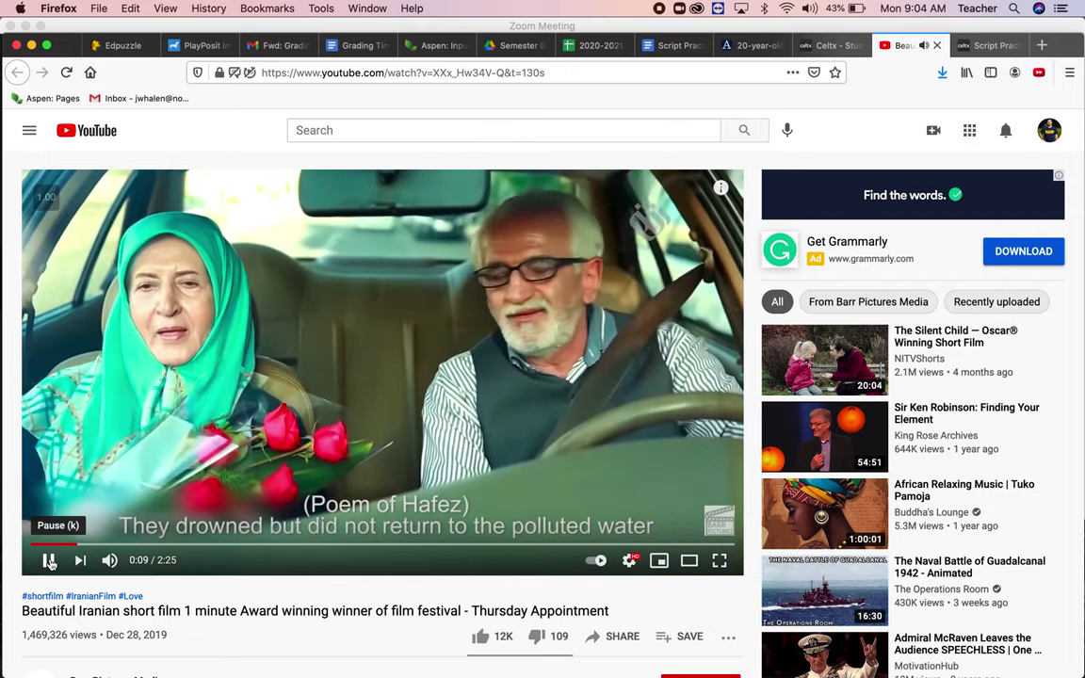
{"action": "left_click", "coordinate": [49, 561]}
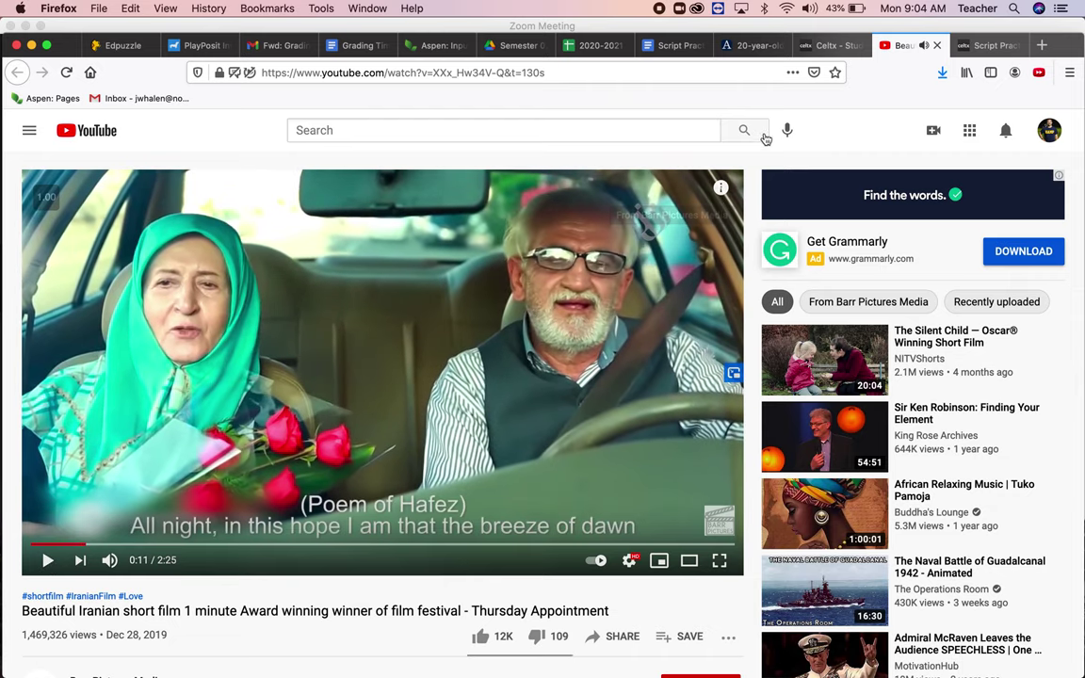
{"action": "left_click", "coordinate": [833, 44]}
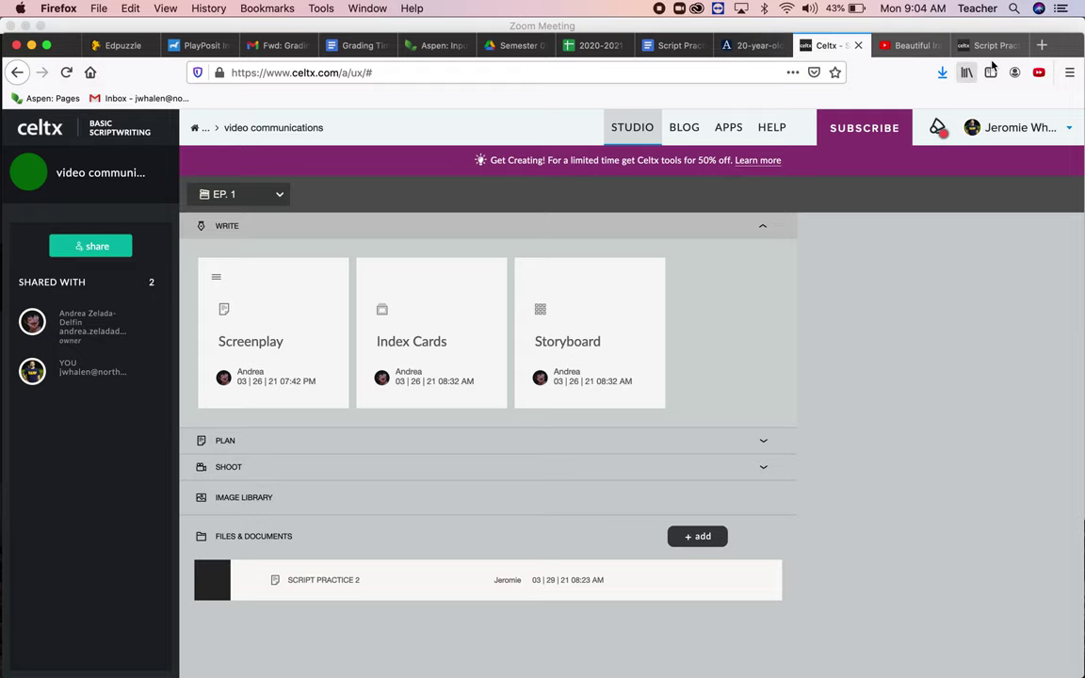
Under WOMAN, enter 'All night, in this hope i am the breeze of dawn.' and begin a new line
{"action": "left_click", "coordinate": [1001, 48]}
{"action": "key", "text": "Return"}
{"action": "type", "text": "Al"}
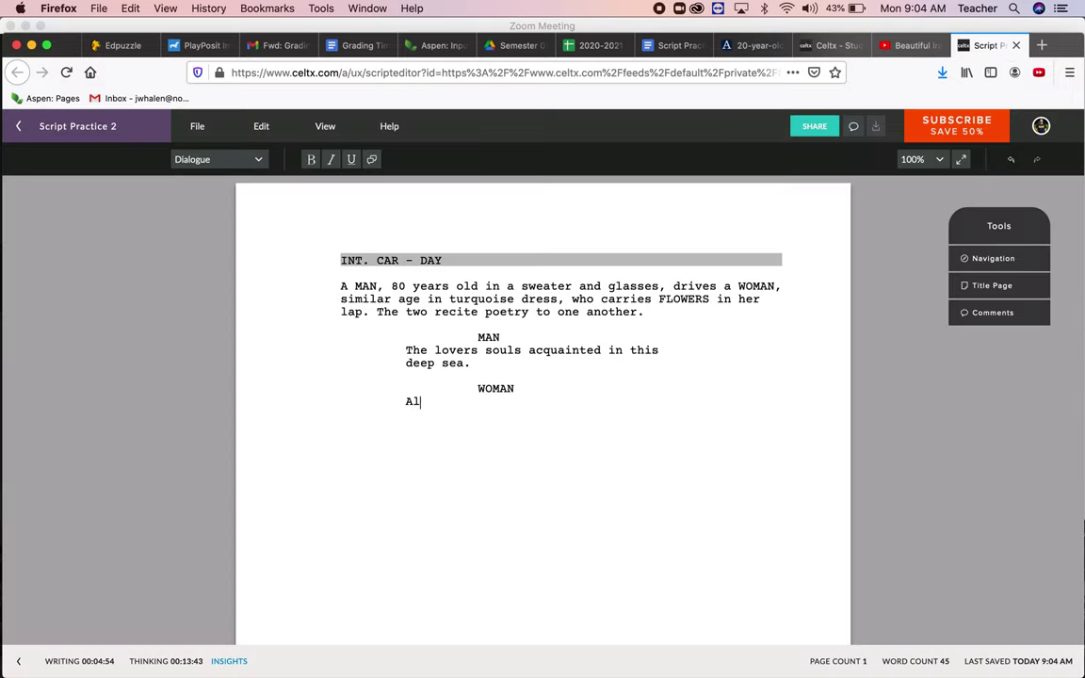
{"action": "type", "text": "l night, in this "}
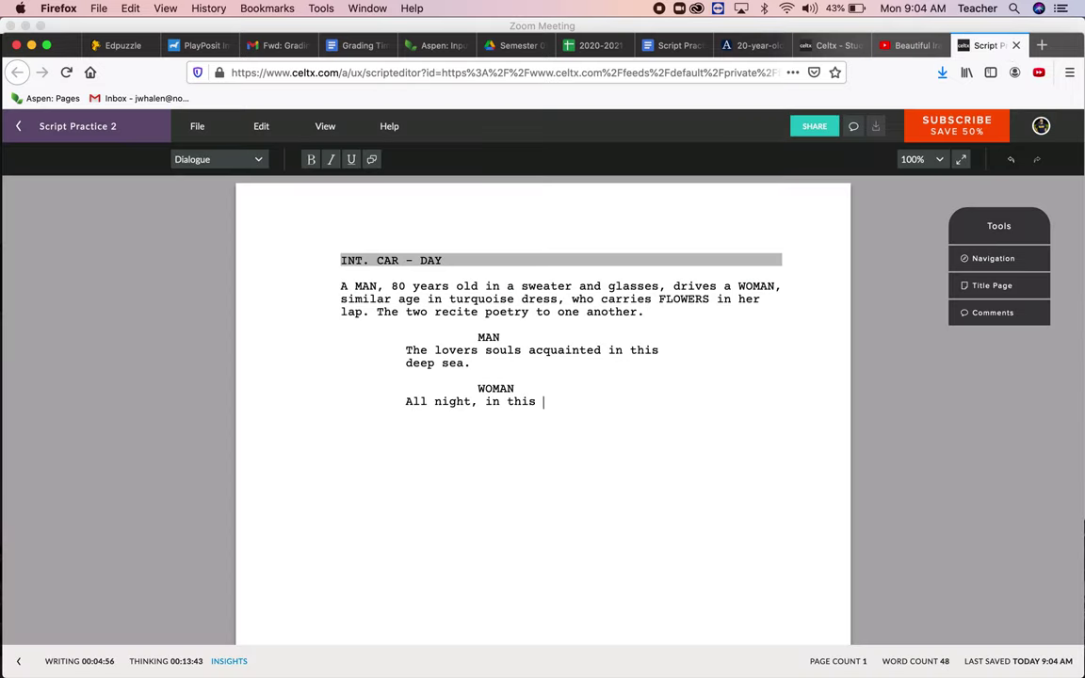
{"action": "type", "text": "hope i am the breeze of"}
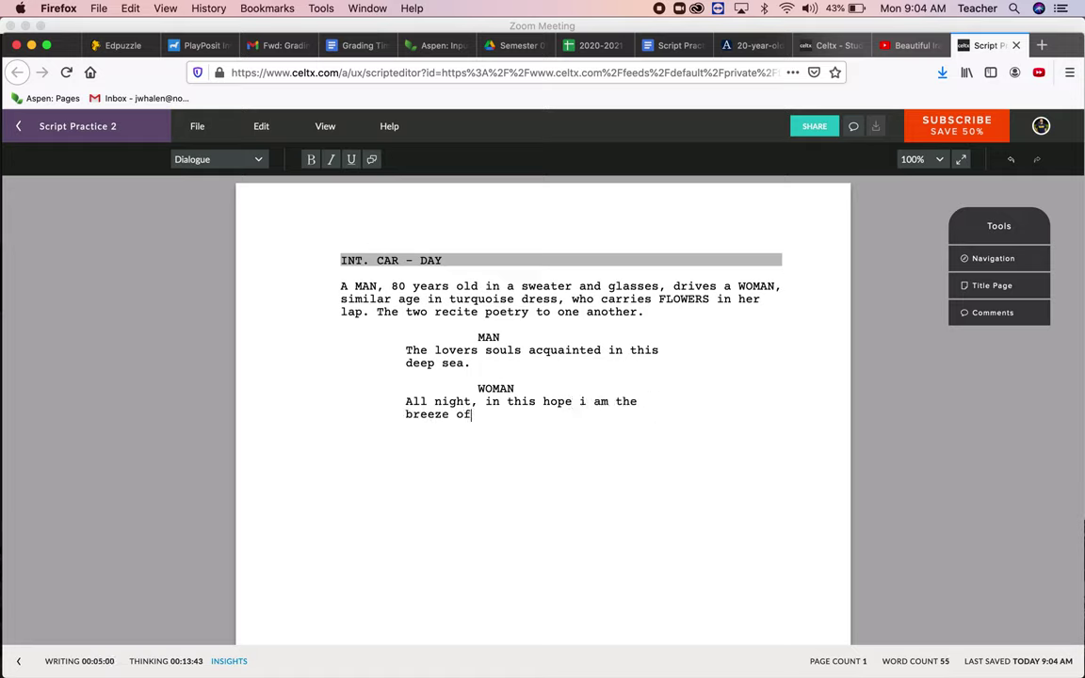
{"action": "type", "text": " dawn."}
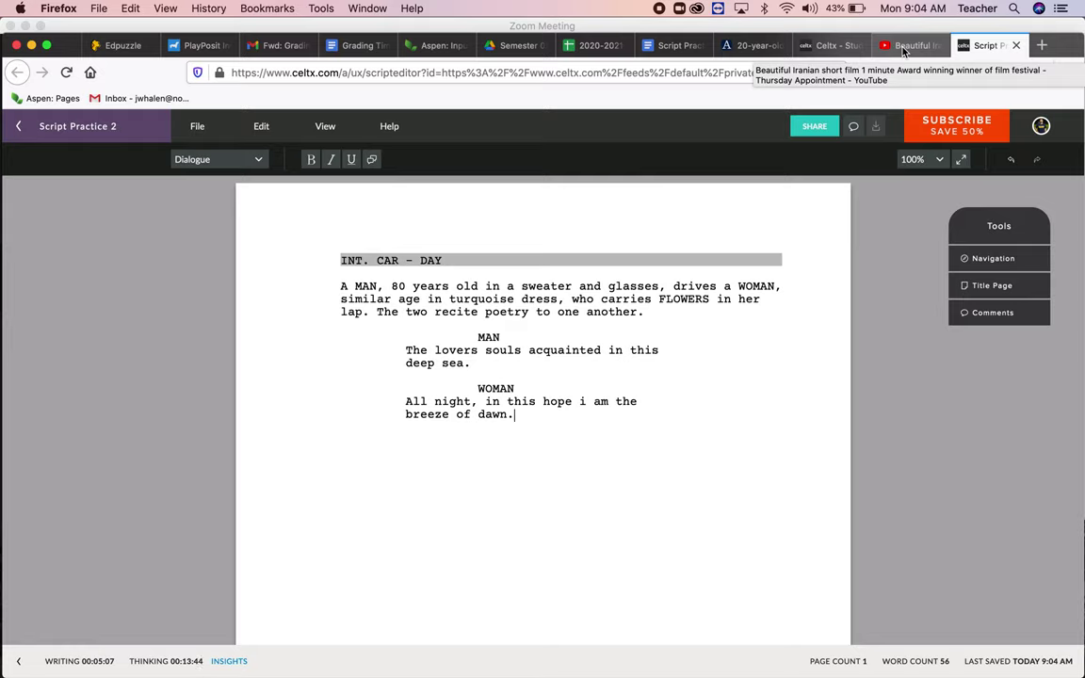
{"action": "key", "text": "Return"}
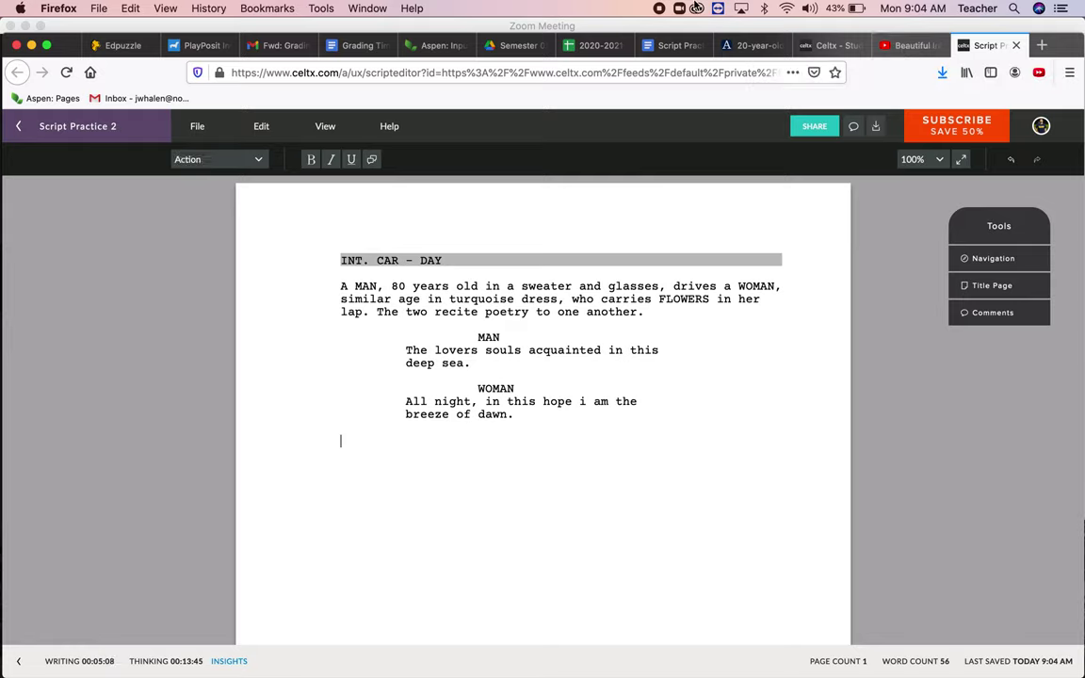
{"action": "left_click", "coordinate": [248, 164]}
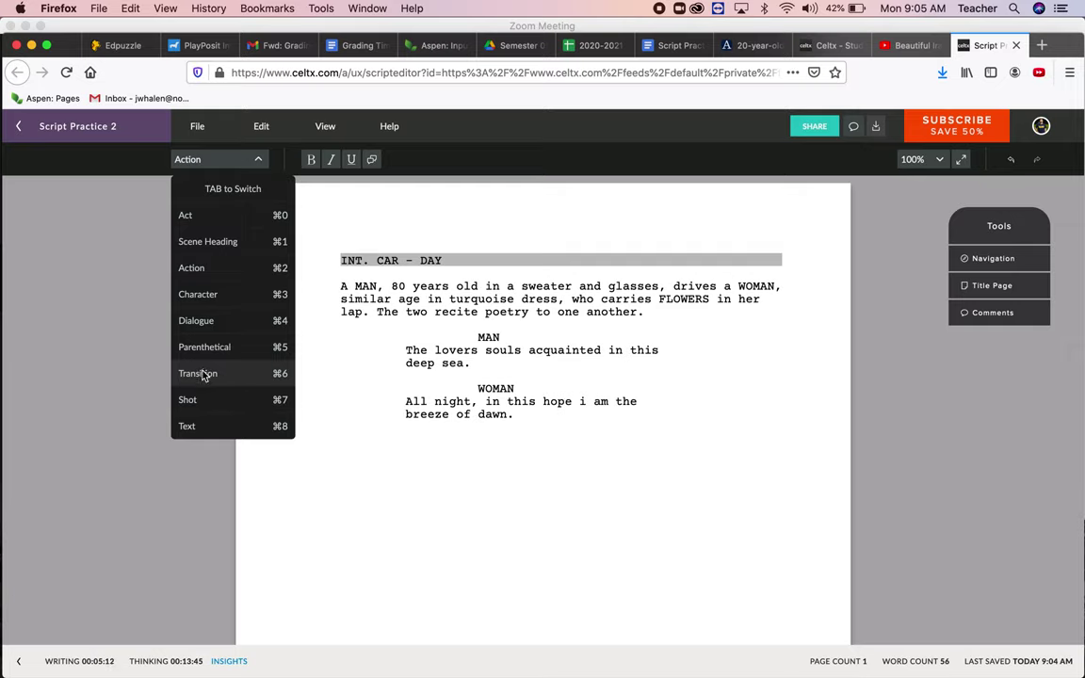
{"action": "left_click", "coordinate": [392, 471]}
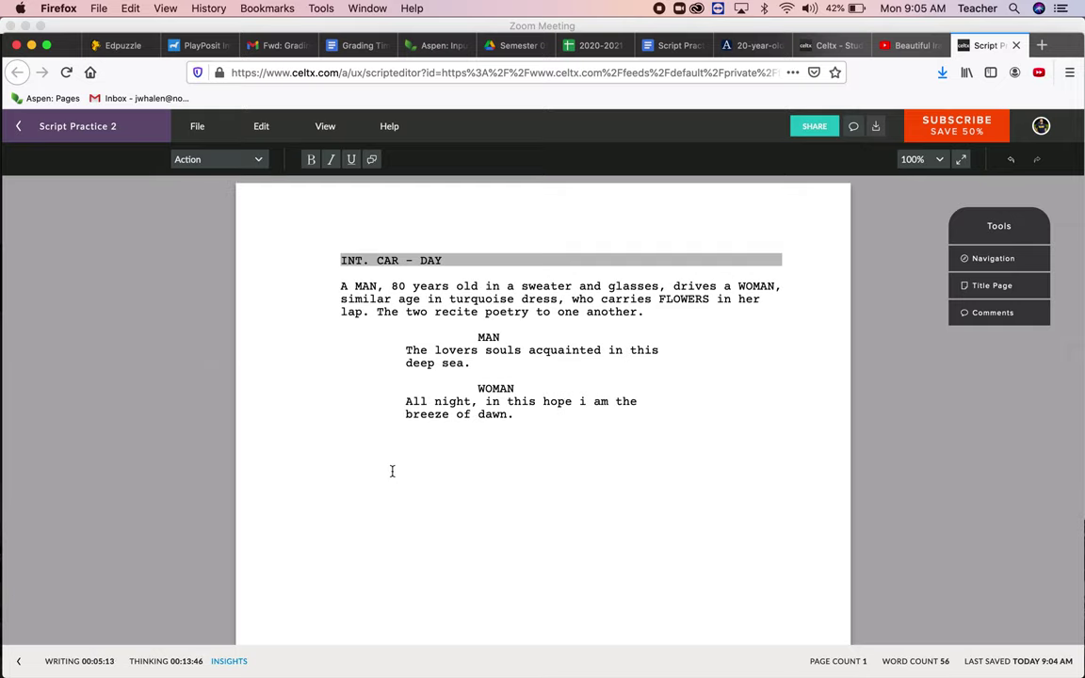